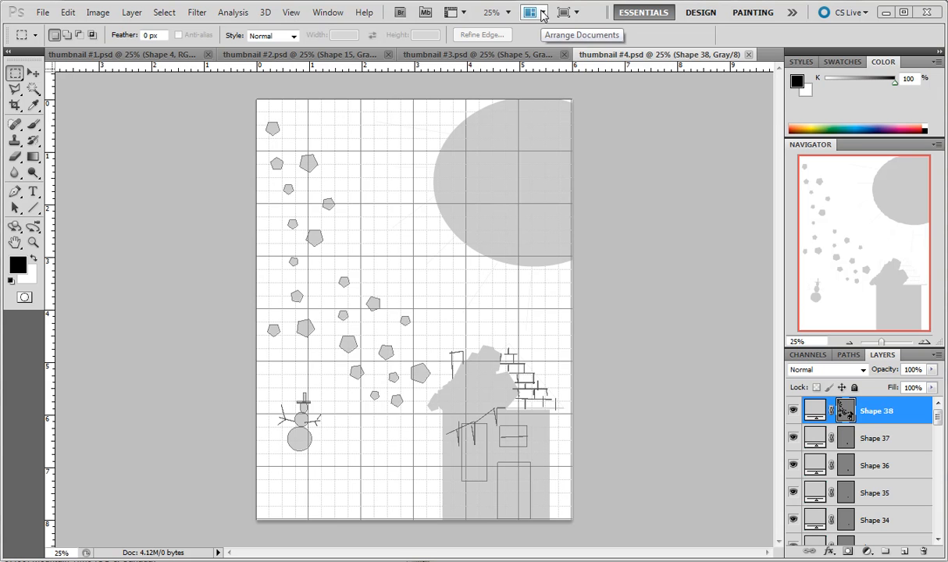
Arrange the four open thumbnail documents in a 4-up grid and zoom thumbnail #4 out to 12.5%.
{"action": "left_click", "coordinate": [542, 14]}
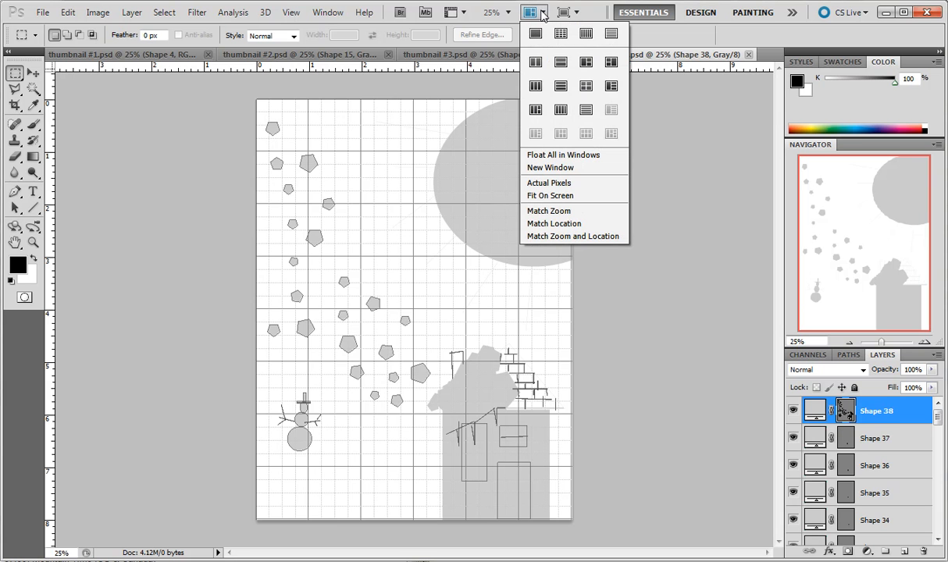
{"action": "left_click", "coordinate": [586, 85]}
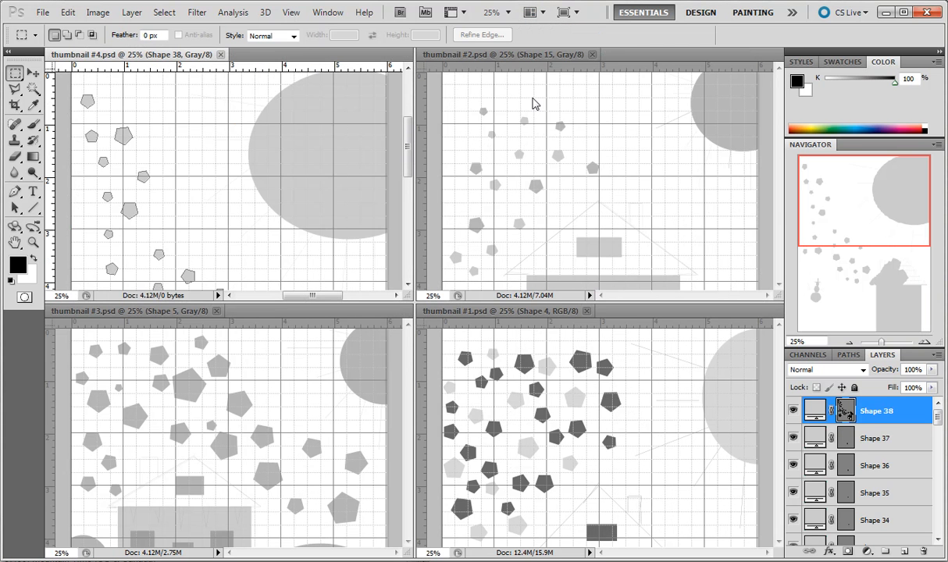
{"action": "scroll", "coordinate": [676, 167], "scroll_direction": "up", "scroll_amount": 1}
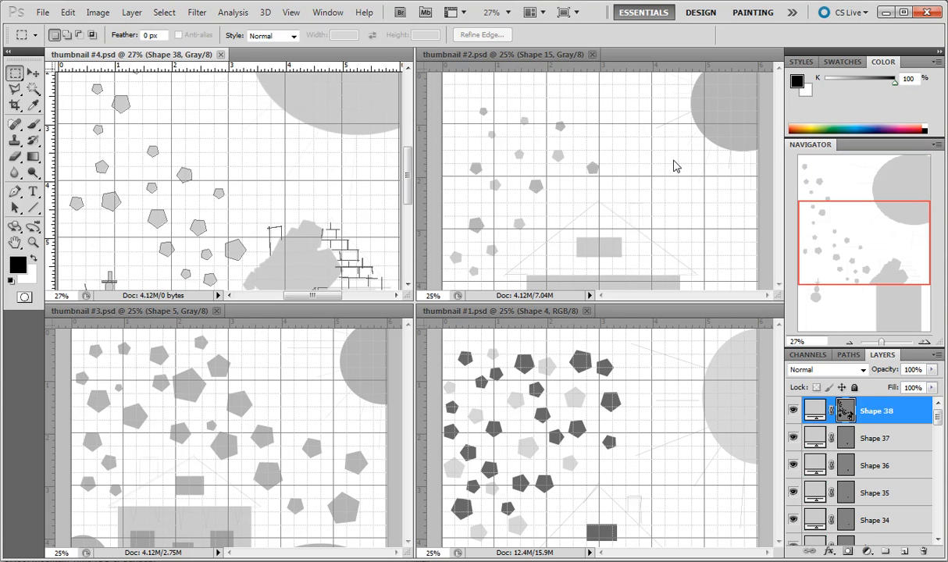
{"action": "left_click", "coordinate": [850, 344]}
{"action": "left_click", "coordinate": [850, 345]}
{"action": "left_click", "coordinate": [850, 344]}
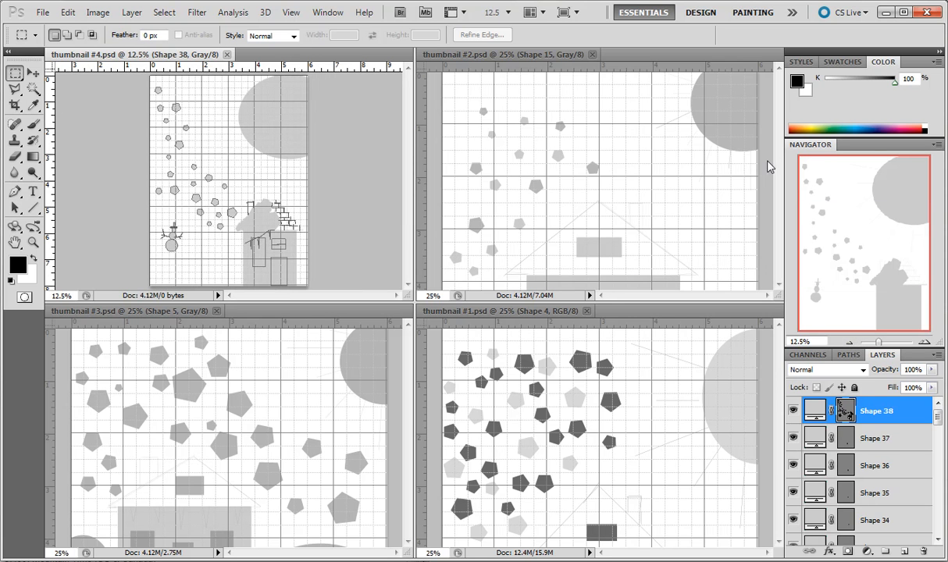
Zoom thumbnail #2 and thumbnail #1 out to 12.5% so each whole page fits its window.
{"action": "left_click", "coordinate": [516, 53]}
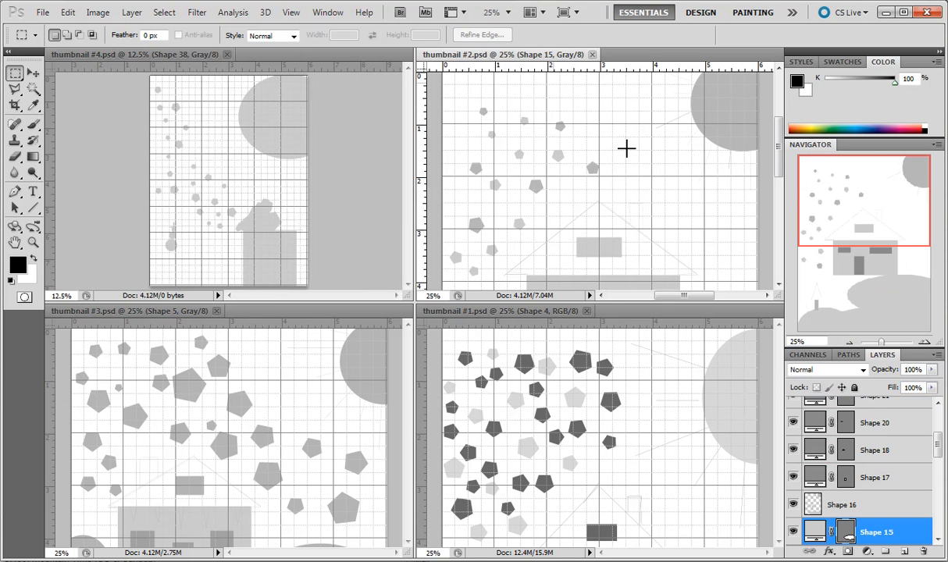
{"action": "left_click", "coordinate": [850, 345]}
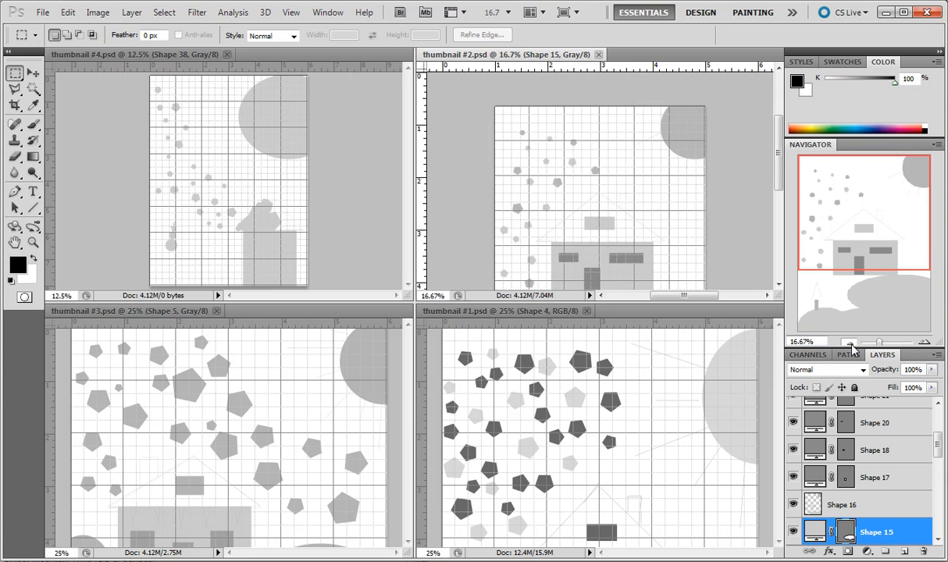
{"action": "left_click", "coordinate": [851, 345]}
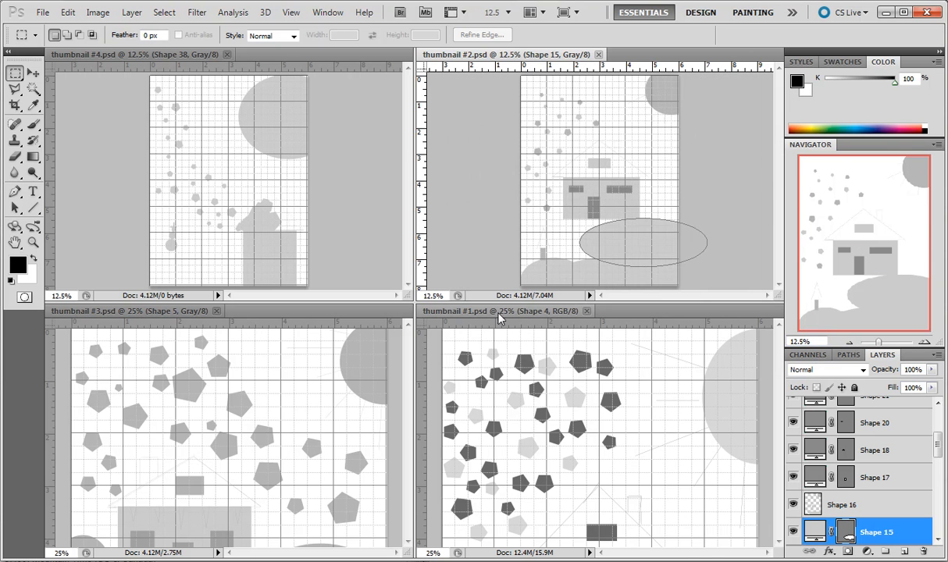
{"action": "left_click", "coordinate": [477, 310]}
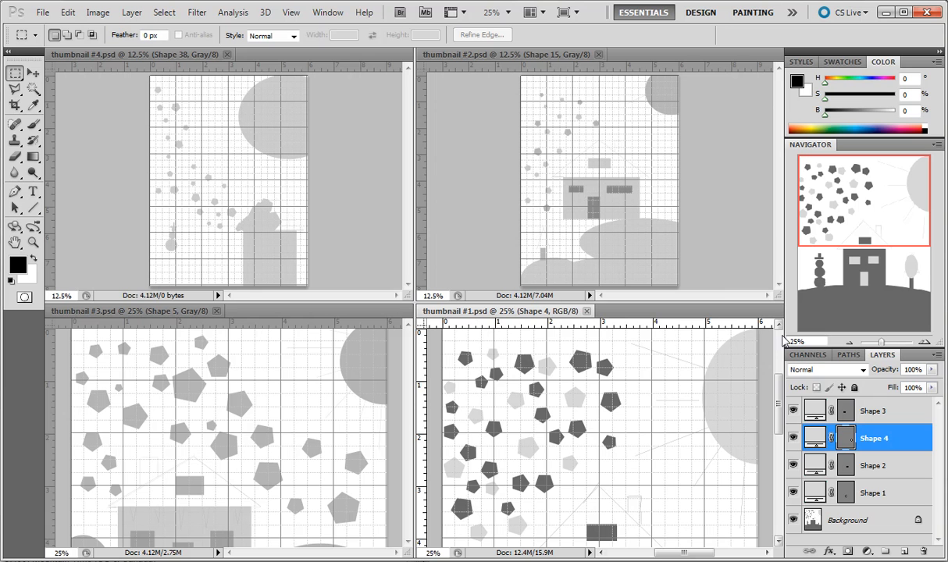
{"action": "left_click", "coordinate": [850, 344]}
{"action": "left_click", "coordinate": [850, 344]}
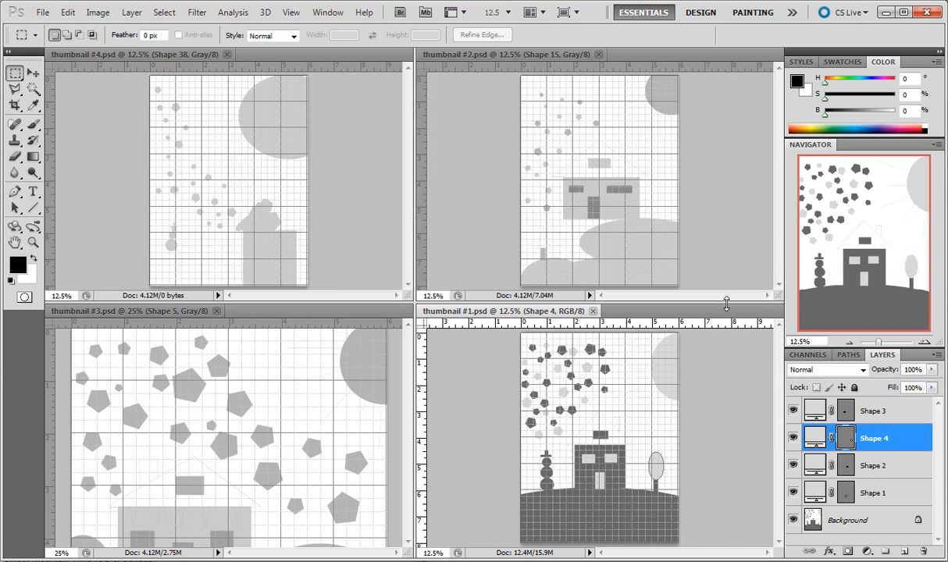
Hide the rulers in all four thumbnail documents.
{"action": "key", "text": "ctrl+r"}
{"action": "left_click", "coordinate": [465, 49]}
{"action": "key", "text": "ctrl+r"}
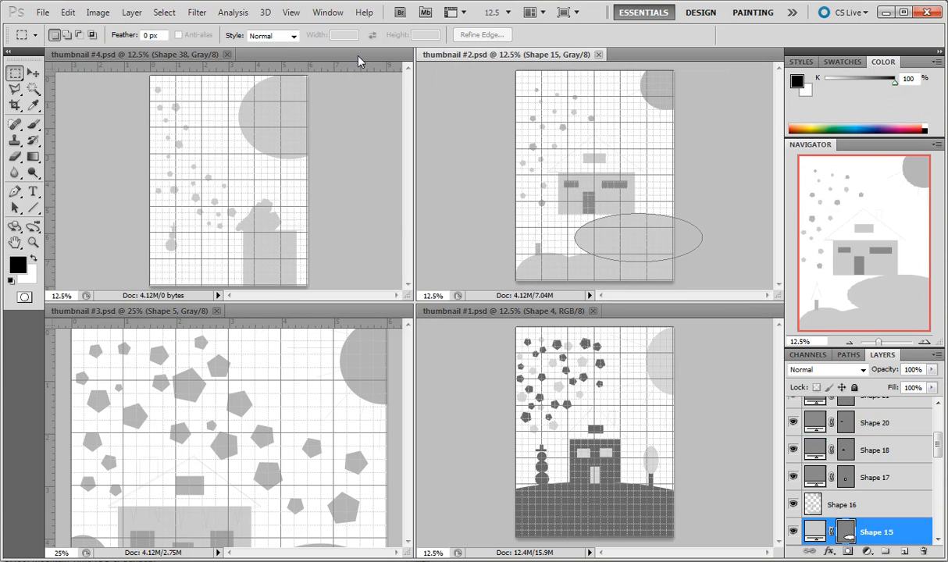
{"action": "left_click", "coordinate": [178, 57]}
{"action": "key", "text": "ctrl+r"}
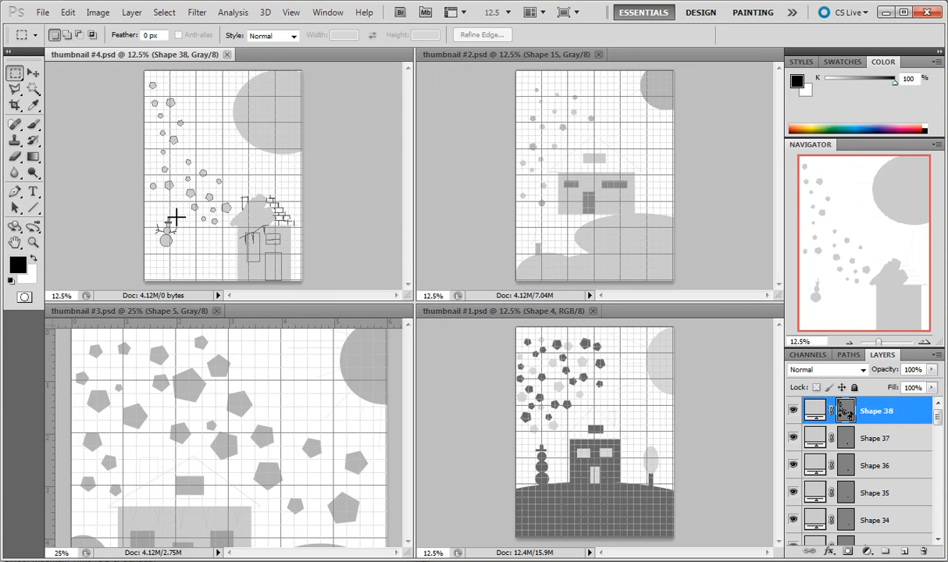
{"action": "left_click", "coordinate": [152, 312]}
{"action": "key", "text": "ctrl+r"}
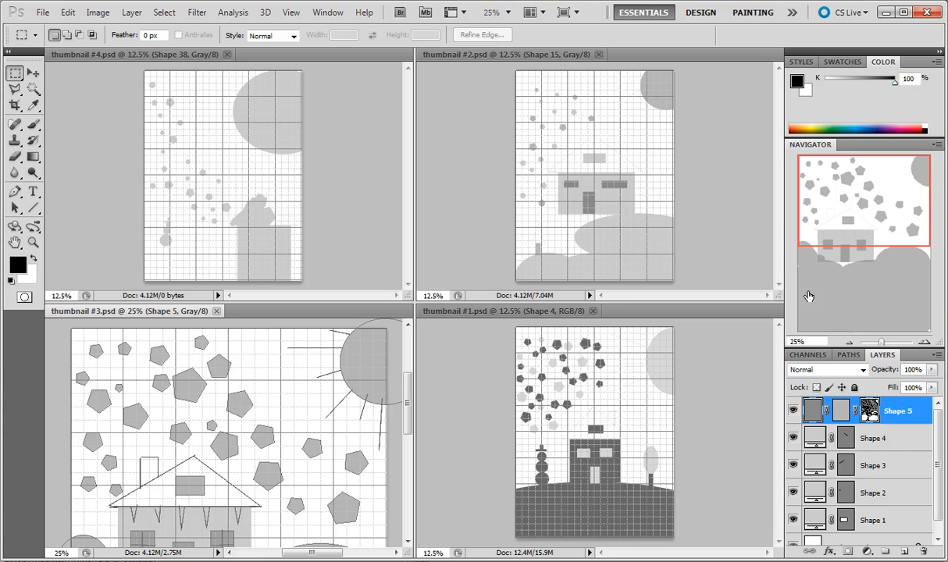
Set the zoom of thumbnail #3 to 12.5% to match the other documents.
{"action": "left_click", "coordinate": [849, 344]}
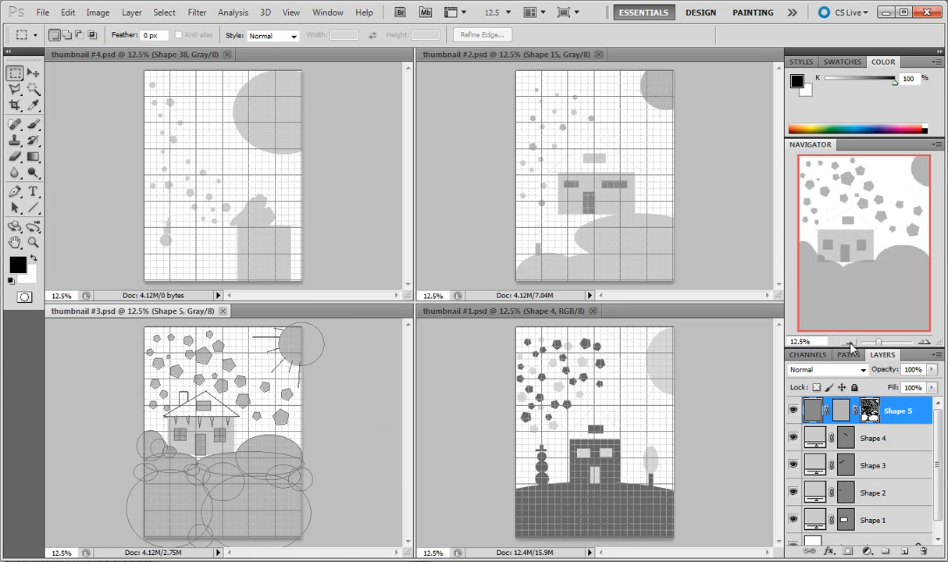
{"action": "left_click", "coordinate": [849, 345]}
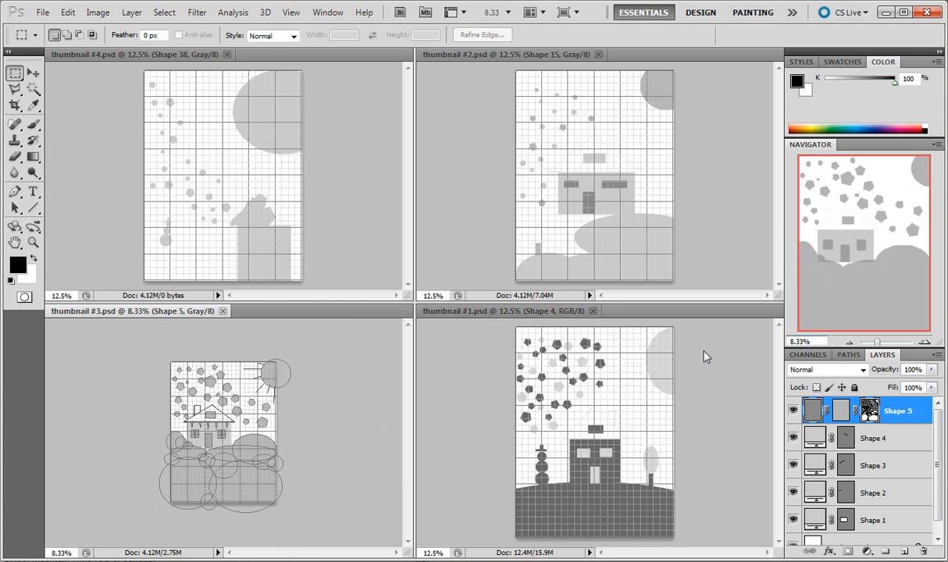
{"action": "left_click", "coordinate": [925, 344]}
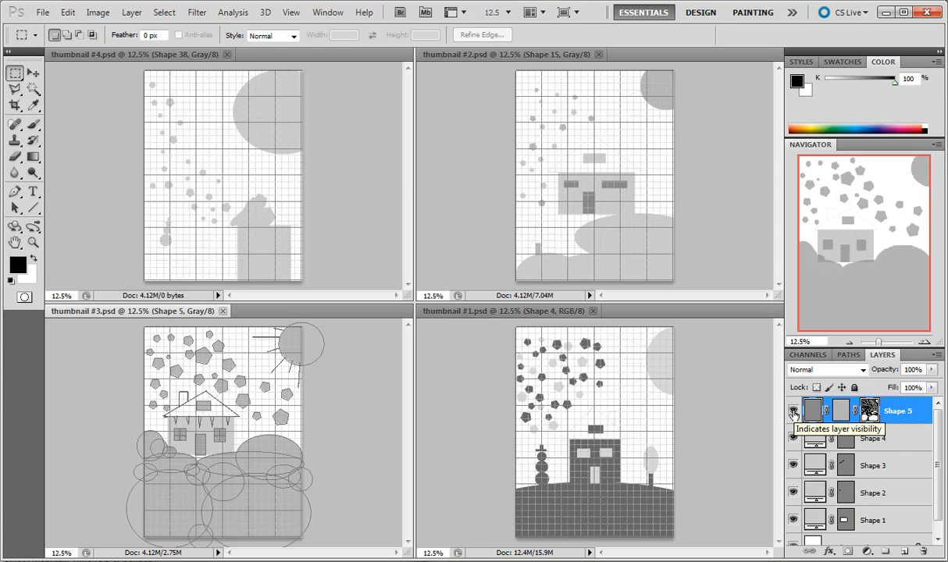
Select the entire canvas of thumbnail #3 and make a merged copy of its layers.
{"action": "left_click", "coordinate": [164, 12]}
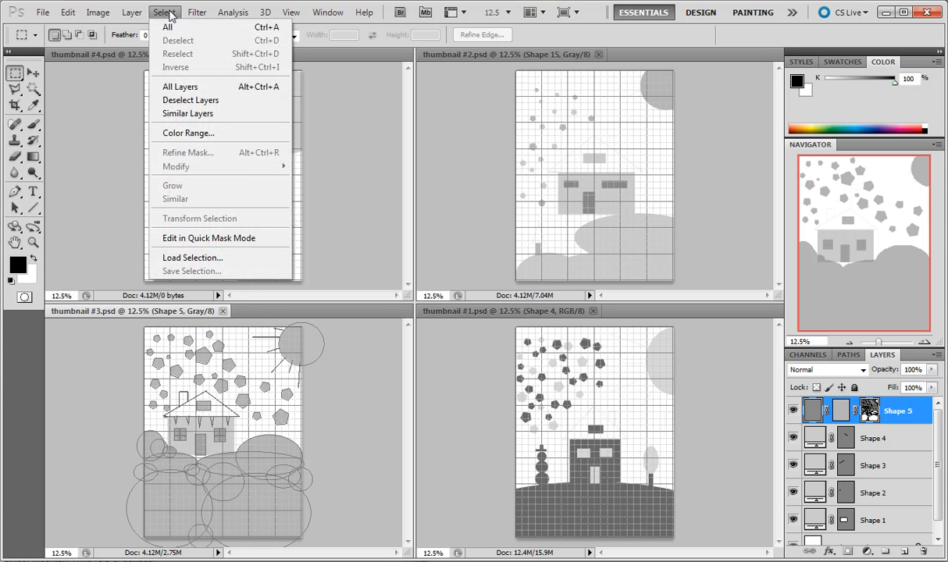
{"action": "left_click", "coordinate": [172, 28]}
{"action": "left_click", "coordinate": [68, 12]}
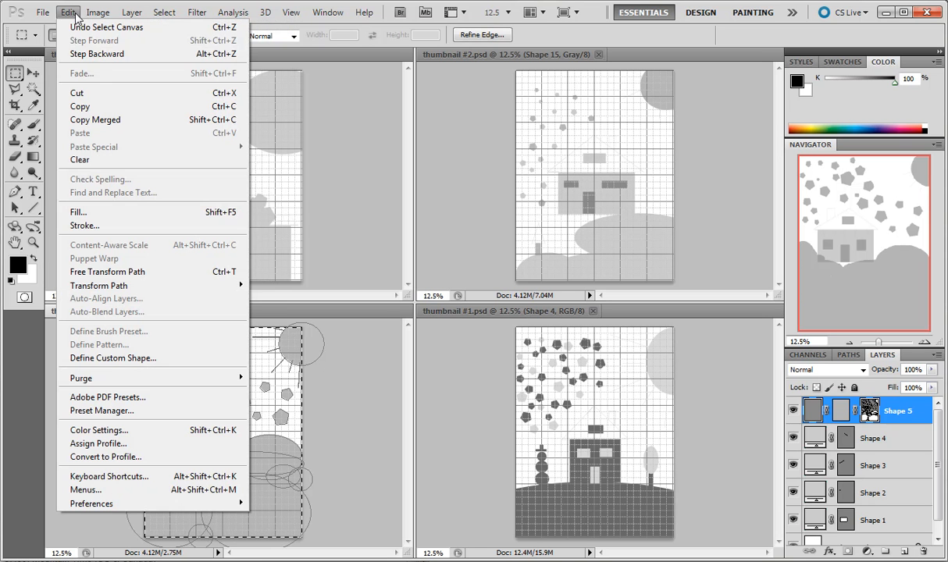
{"action": "left_click", "coordinate": [101, 118]}
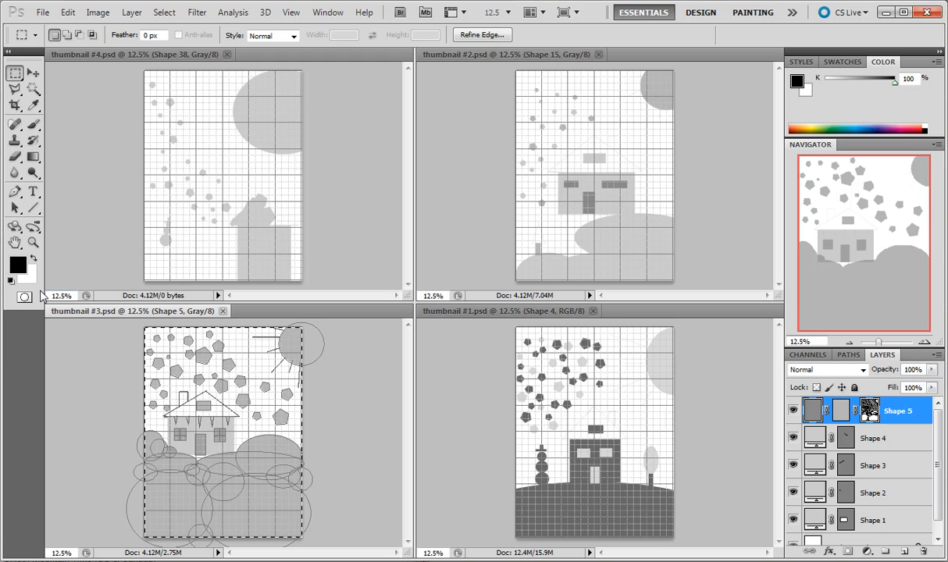
{"action": "left_click", "coordinate": [42, 12]}
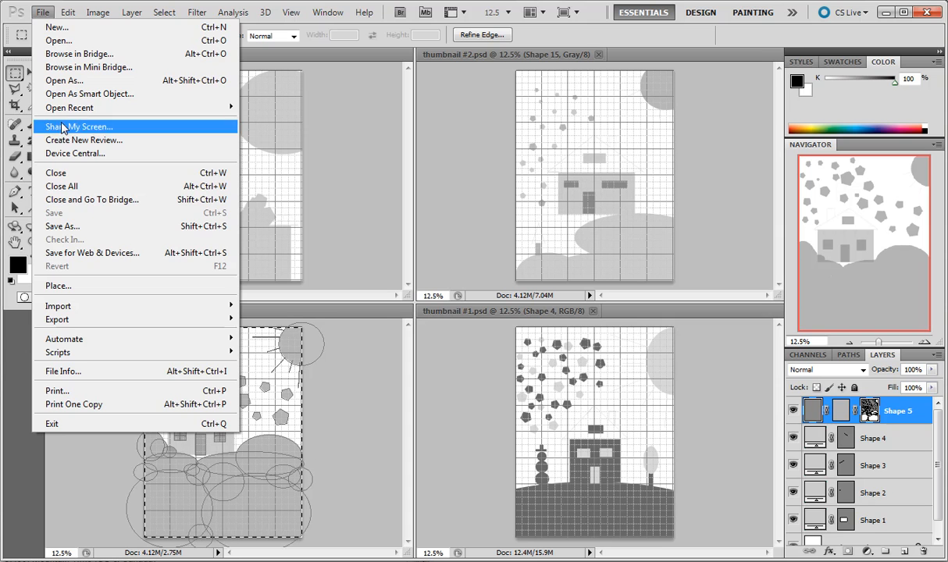
{"action": "left_click", "coordinate": [63, 227]}
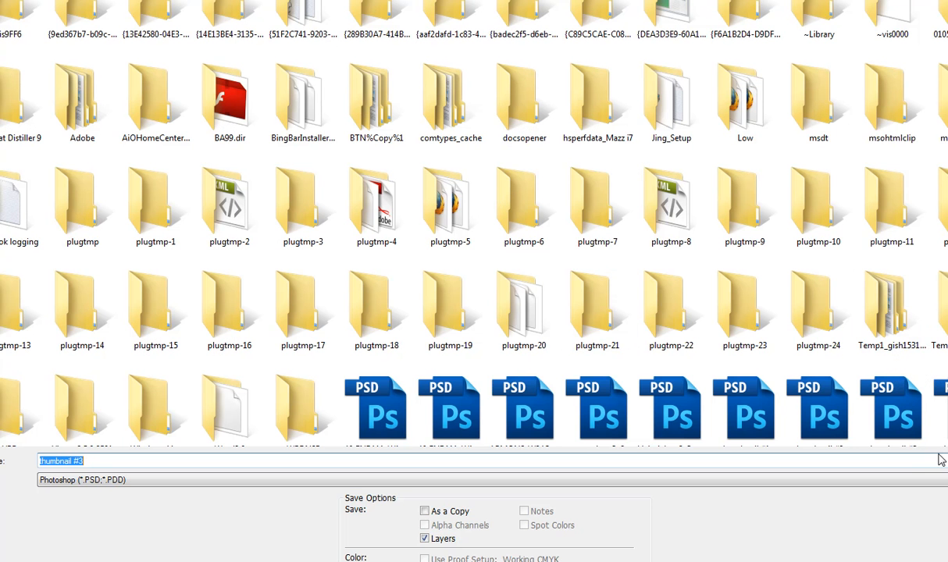
{"action": "left_click", "coordinate": [940, 480]}
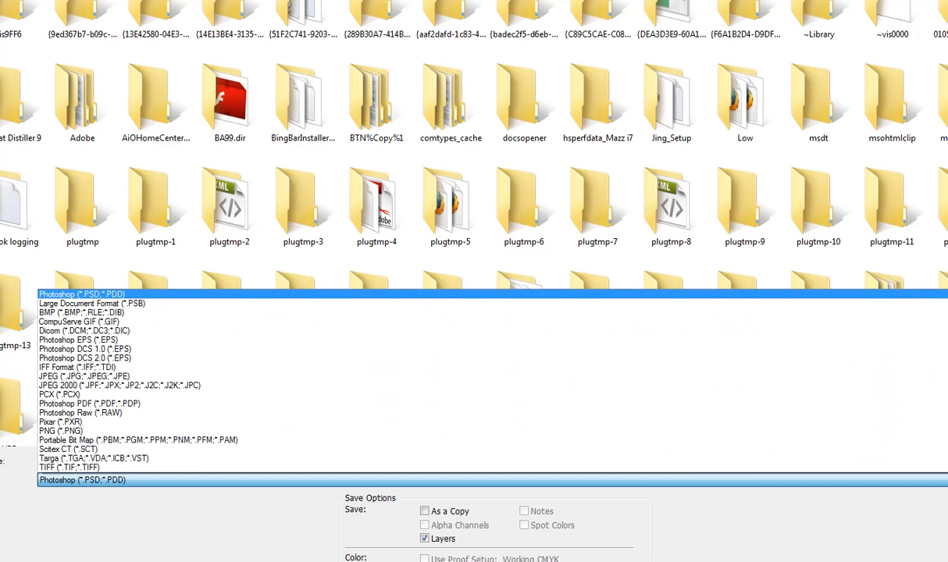
{"action": "left_click", "coordinate": [933, 376]}
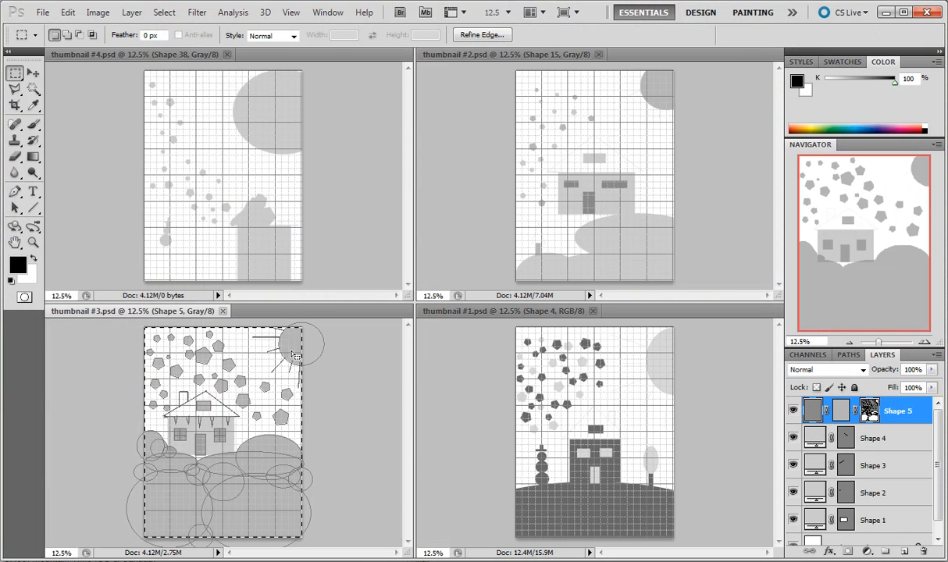
Flatten the layers of thumbnail #3 and thumbnail #1 into a single background each.
{"action": "left_click", "coordinate": [126, 16]}
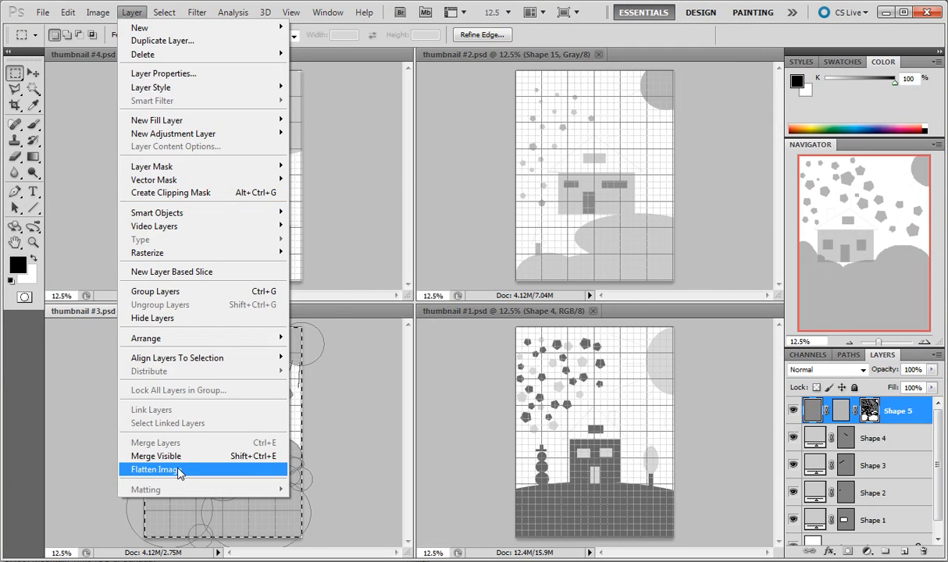
{"action": "left_click", "coordinate": [179, 469]}
{"action": "left_click", "coordinate": [437, 312]}
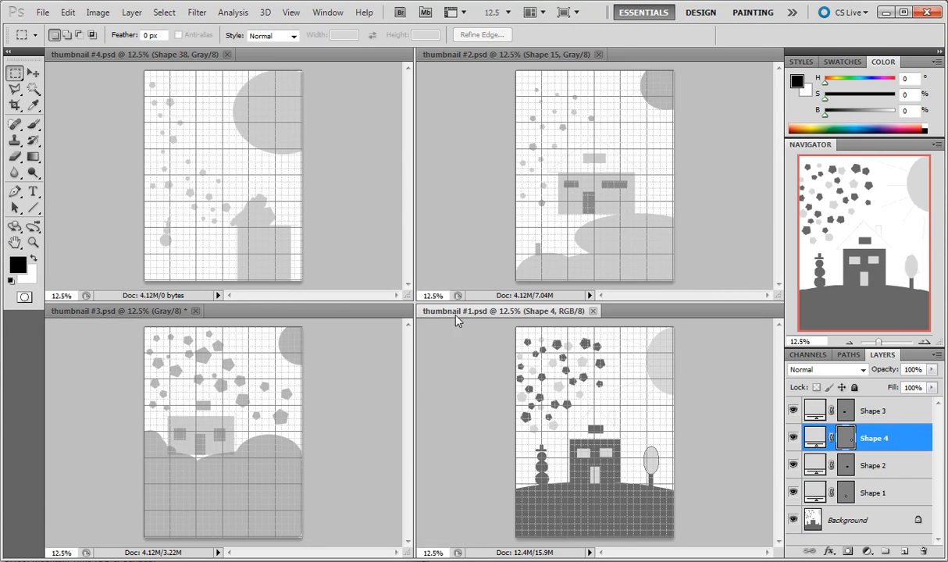
{"action": "left_click", "coordinate": [131, 13]}
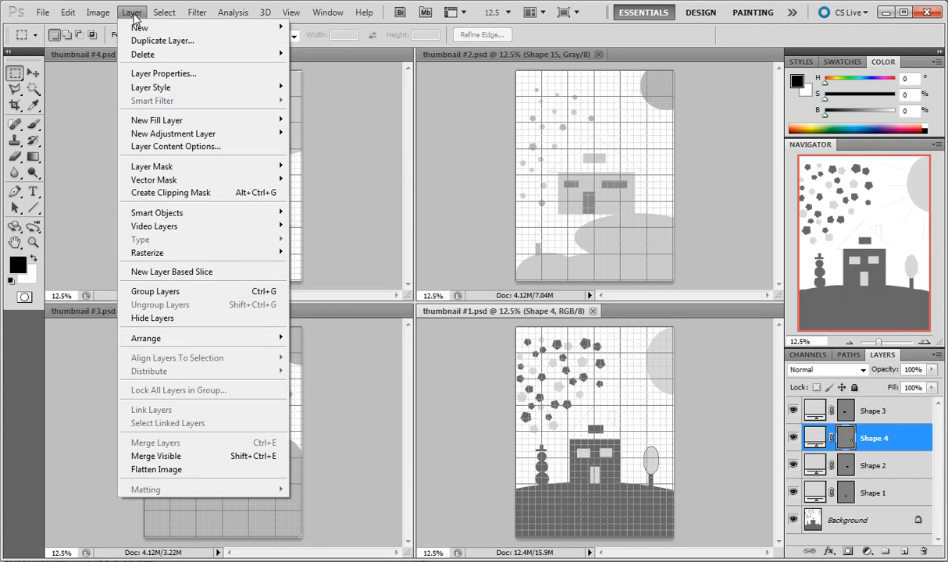
{"action": "left_click", "coordinate": [170, 471]}
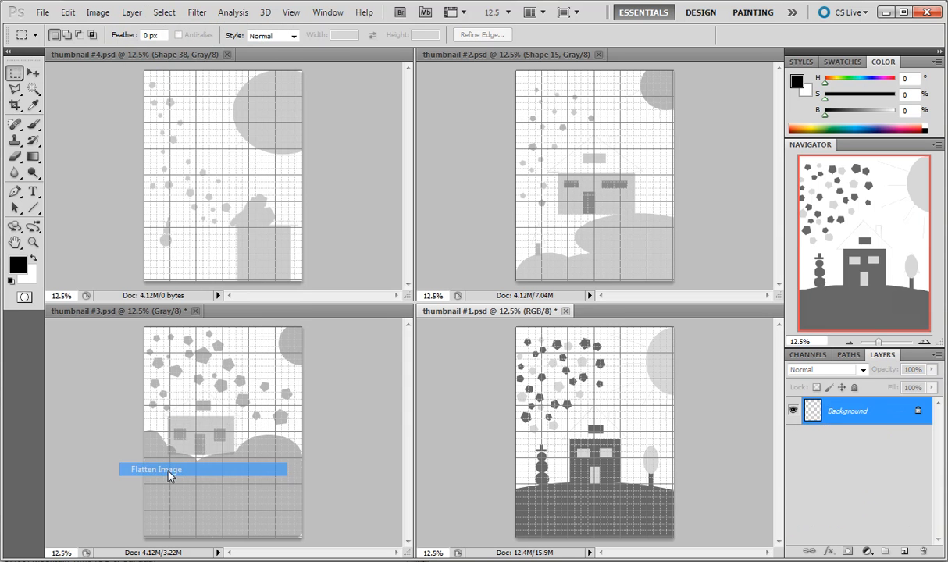
Flatten the layers of thumbnail #2 and thumbnail #4 into a single background each.
{"action": "left_click", "coordinate": [474, 53]}
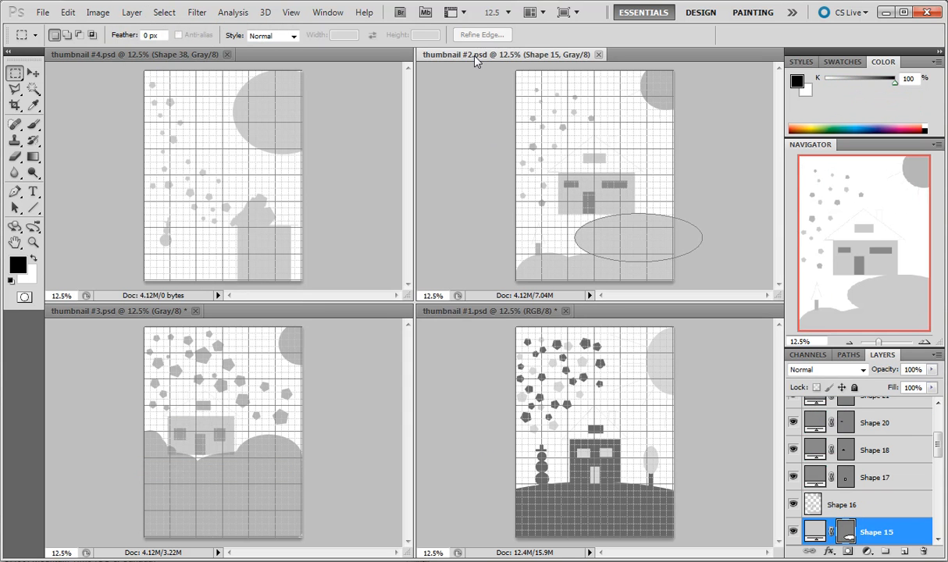
{"action": "left_click", "coordinate": [131, 13]}
{"action": "left_click", "coordinate": [149, 469]}
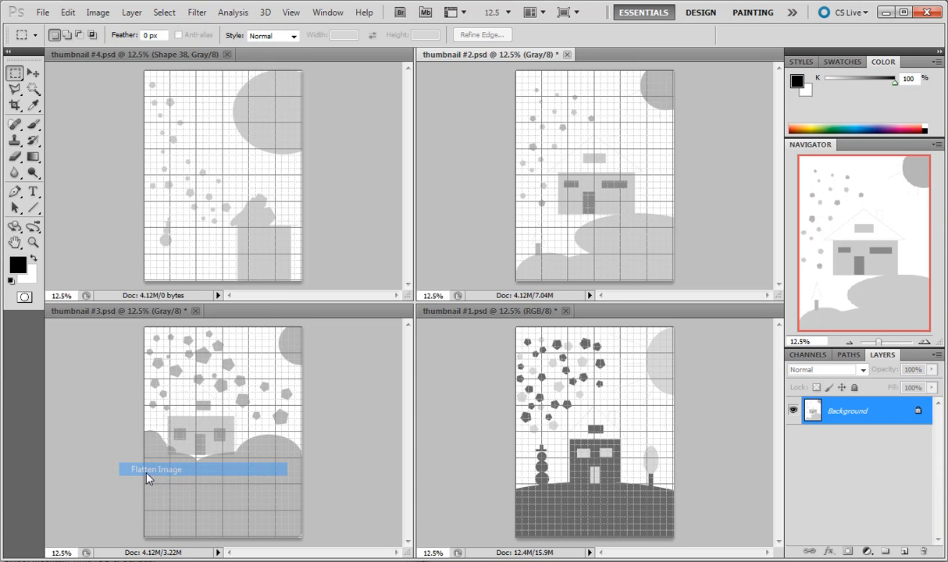
{"action": "left_click", "coordinate": [190, 66]}
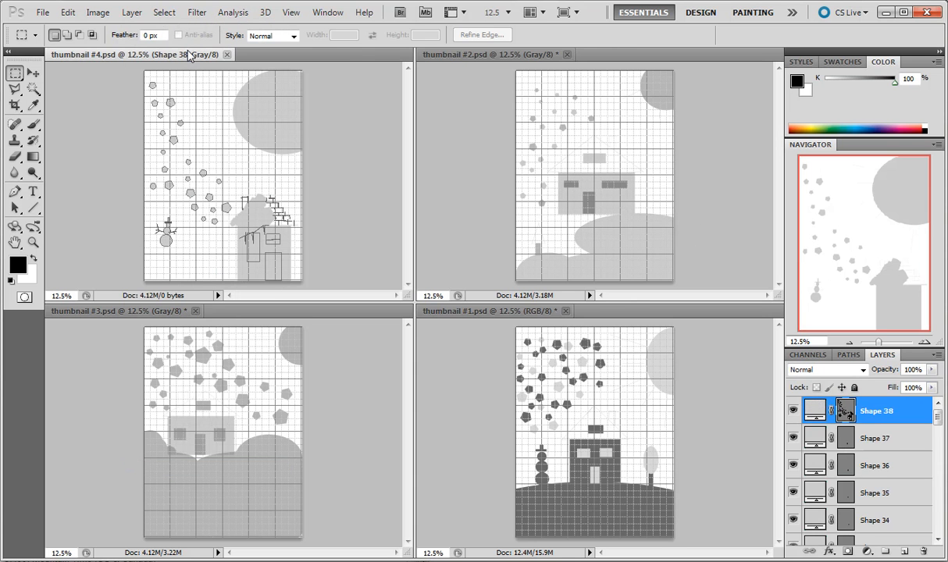
{"action": "left_click", "coordinate": [131, 12]}
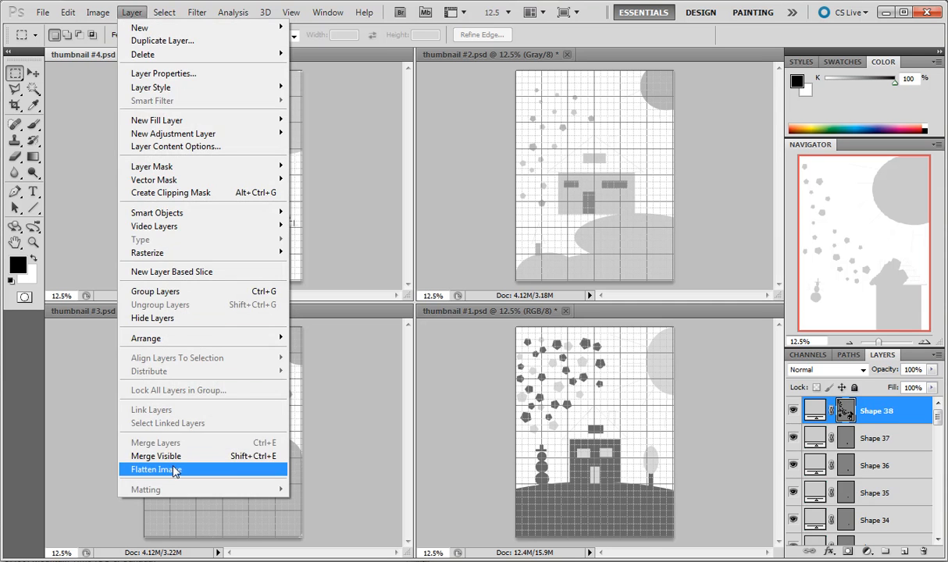
{"action": "left_click", "coordinate": [170, 469]}
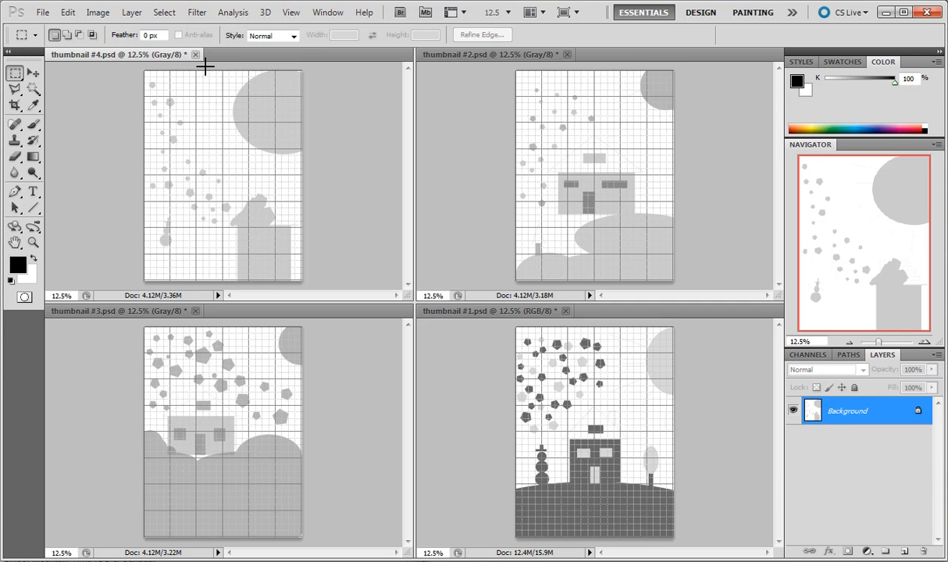
Enlarge the canvas of thumbnail #4 to 7 by 9 inches, anchored at the upper-left corner with a black extension color.
{"action": "left_click", "coordinate": [97, 13]}
{"action": "left_click", "coordinate": [179, 127]}
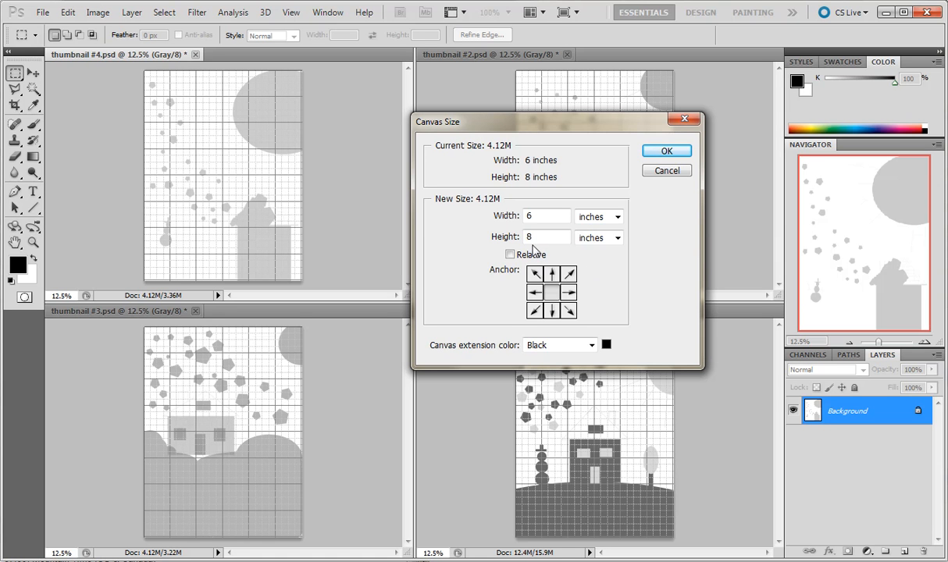
{"action": "left_click", "coordinate": [537, 216]}
{"action": "left_click", "coordinate": [534, 275]}
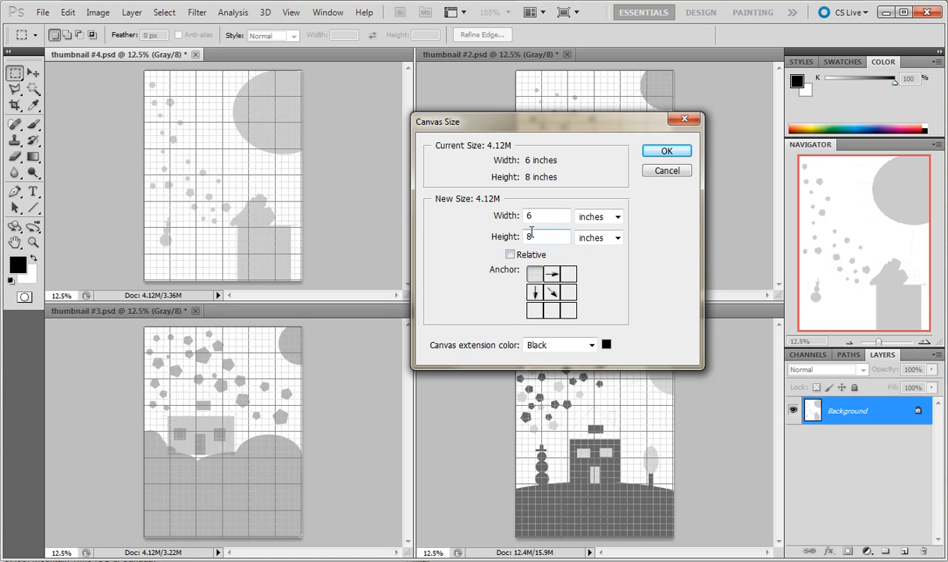
{"action": "left_click_drag", "start_coordinate": [534, 217], "coordinate": [520, 213]}
{"action": "type", "text": "7"}
{"action": "key", "text": "Tab"}
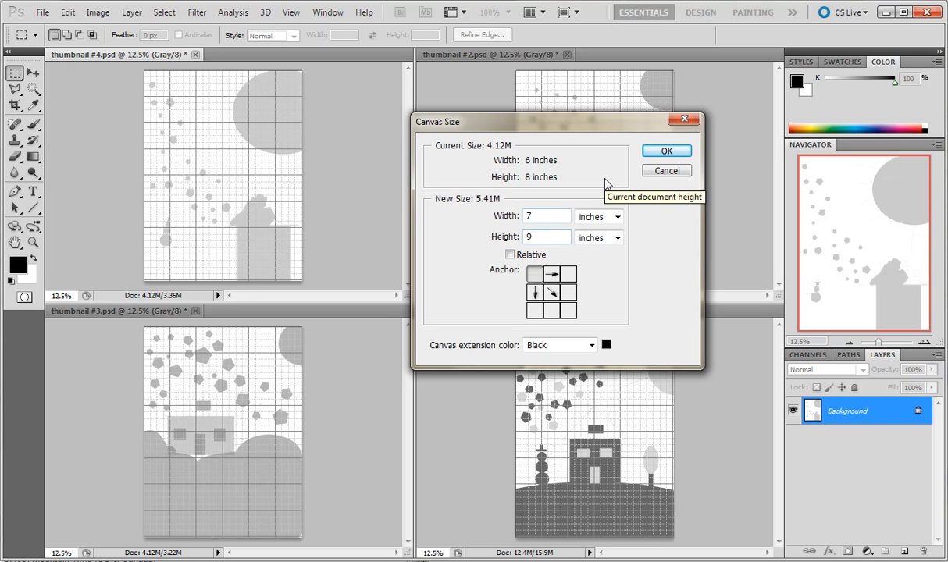
{"action": "left_click", "coordinate": [655, 152]}
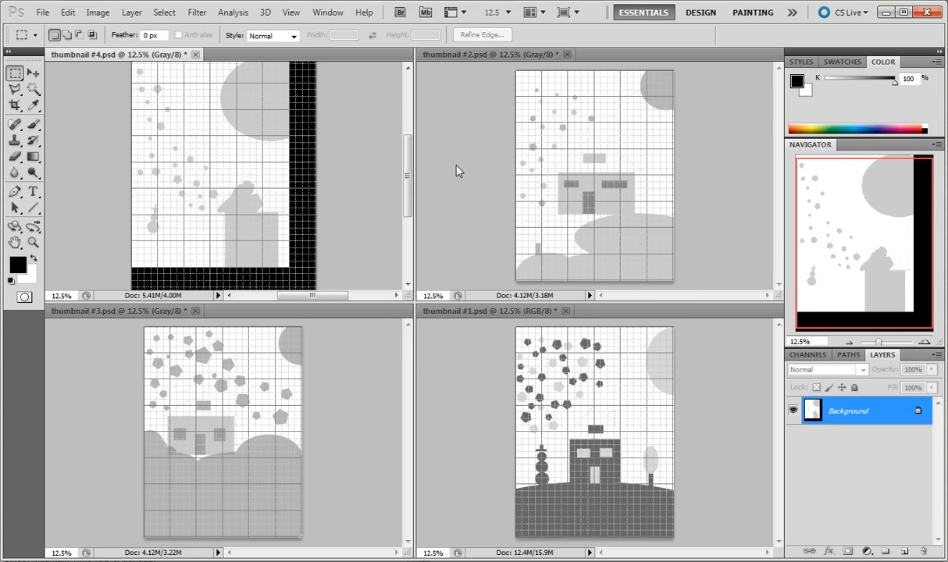
Hide the grid over thumbnail #4.
{"action": "key", "text": "ctrl+apostrophe"}
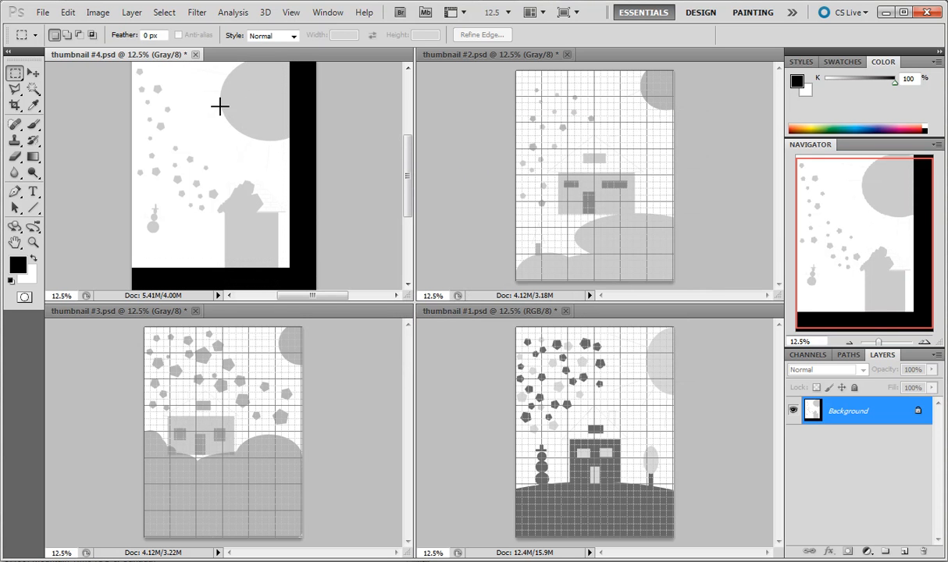
Try to enlarge thumbnail #4's canvas to 200 percent in width and height, anchored at the center with black extension.
{"action": "left_click", "coordinate": [94, 13]}
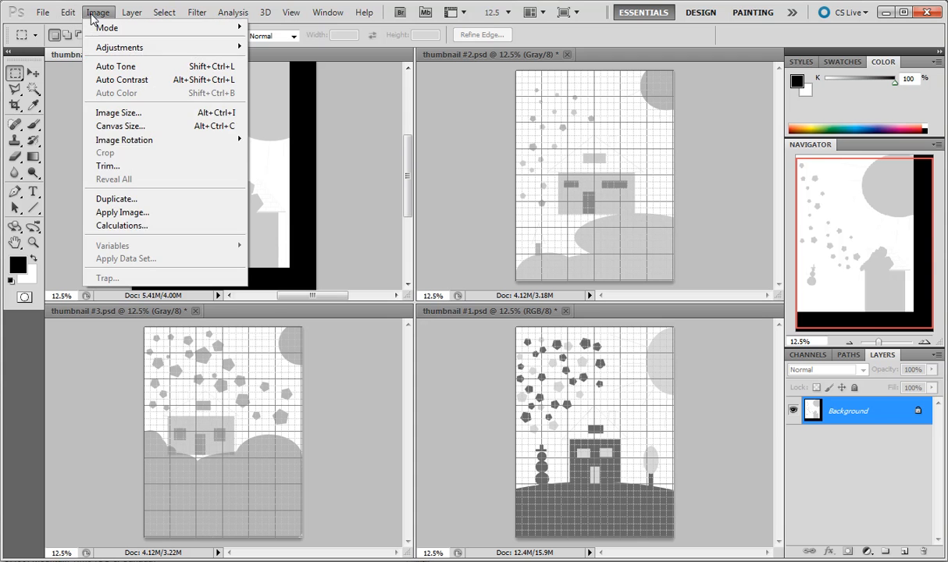
{"action": "left_click", "coordinate": [172, 126]}
{"action": "left_click", "coordinate": [615, 216]}
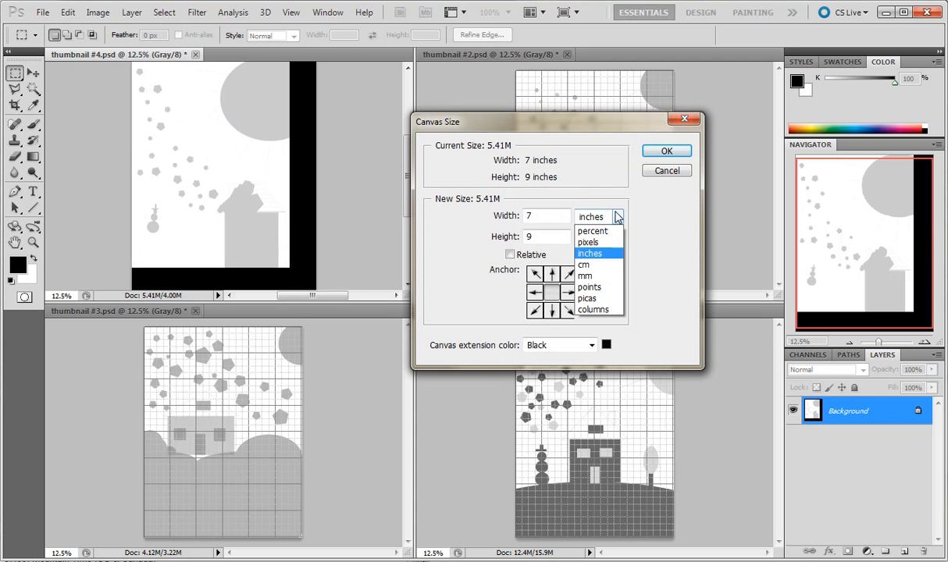
{"action": "left_click", "coordinate": [591, 231]}
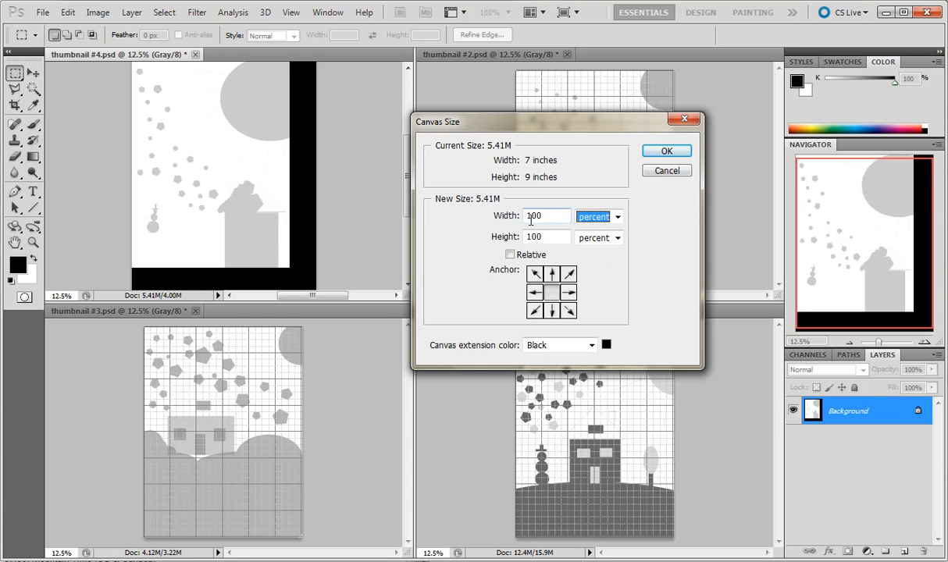
{"action": "left_click_drag", "start_coordinate": [528, 217], "coordinate": [521, 214]}
{"action": "type", "text": "2"}
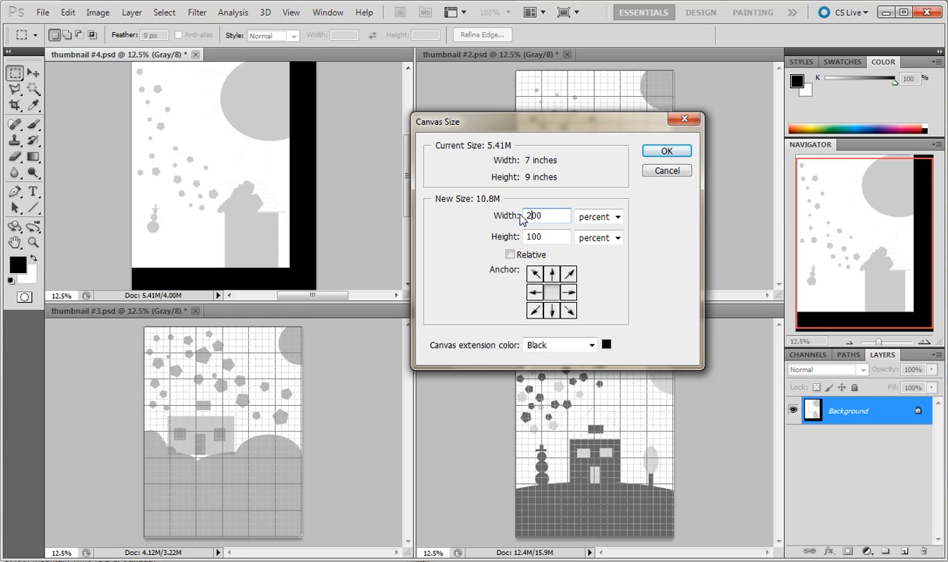
{"action": "left_click_drag", "start_coordinate": [531, 234], "coordinate": [525, 235]}
{"action": "type", "text": "2"}
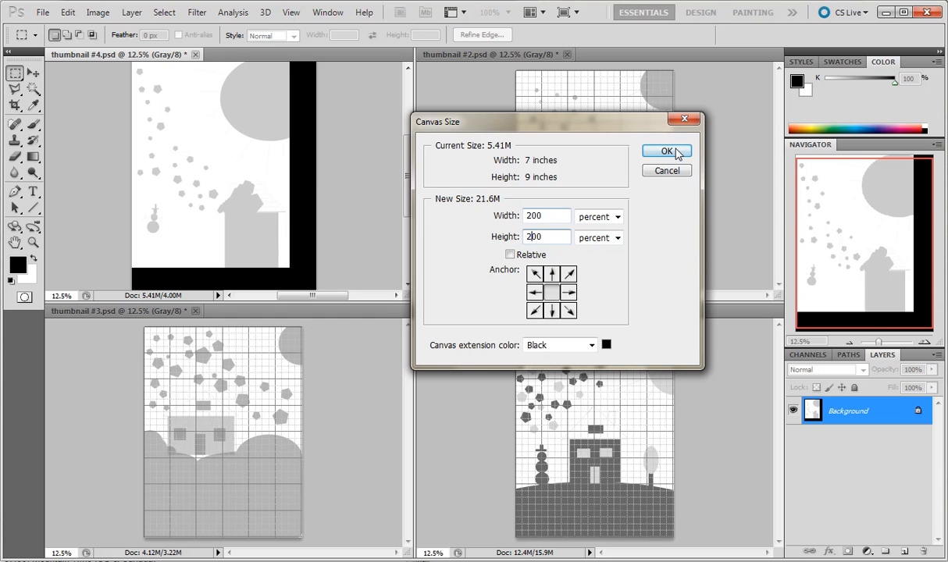
{"action": "left_click", "coordinate": [668, 153]}
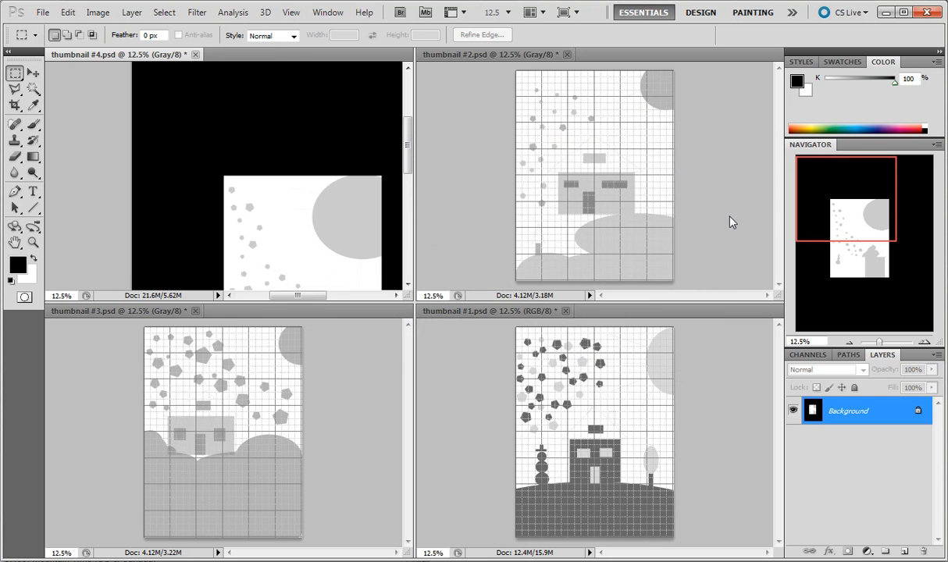
{"action": "key", "text": "ctrl+z"}
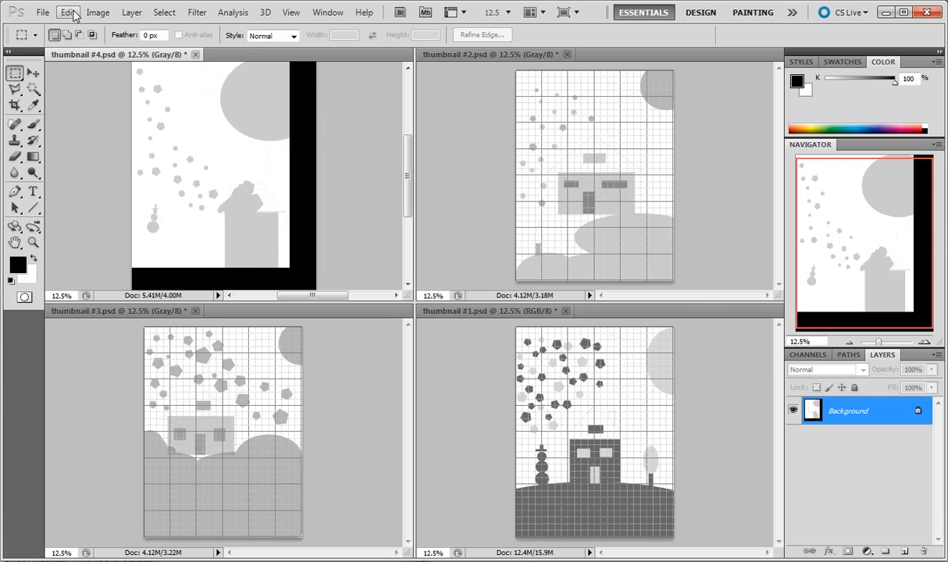
Enlarge thumbnail #4's canvas to 14 by 18 inches, anchored at the upper-left corner with a black extension color.
{"action": "left_click", "coordinate": [97, 13]}
{"action": "left_click", "coordinate": [143, 126]}
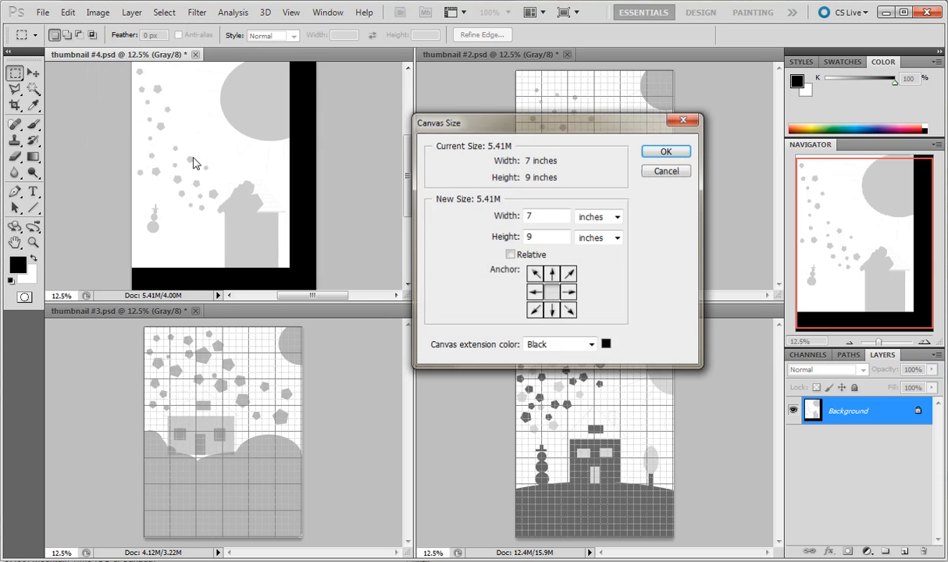
{"action": "left_click", "coordinate": [534, 274]}
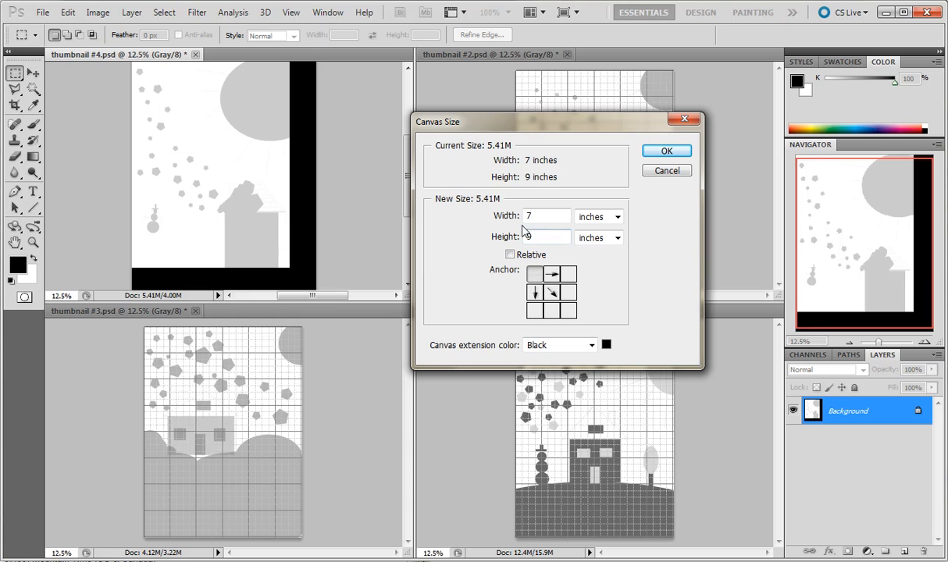
{"action": "left_click_drag", "start_coordinate": [537, 217], "coordinate": [509, 215]}
{"action": "type", "text": "14"}
{"action": "key", "text": "Tab"}
{"action": "type", "text": "18"}
{"action": "left_click", "coordinate": [671, 152]}
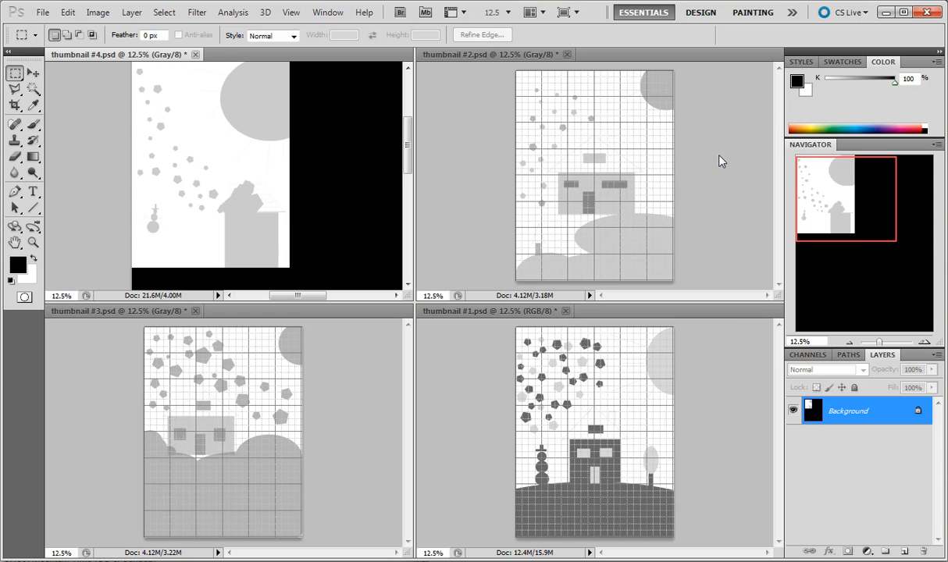
Copy the entire thumbnail #2 artwork into the thumbnail #4 document and place it in the canvas's upper-right corner.
{"action": "left_click", "coordinate": [849, 342]}
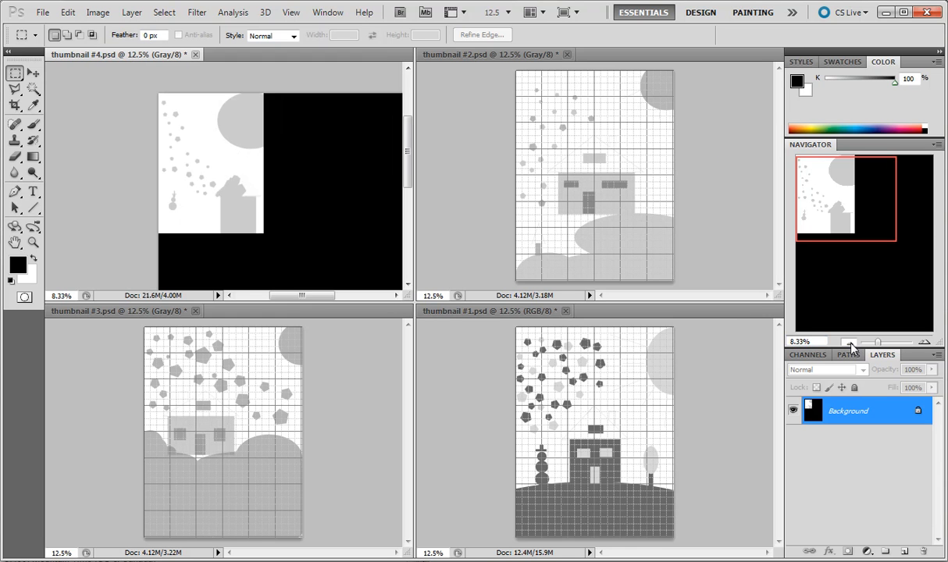
{"action": "left_click", "coordinate": [849, 342]}
{"action": "left_click", "coordinate": [849, 343]}
{"action": "left_click", "coordinate": [493, 96]}
{"action": "key", "text": "ctrl+a"}
{"action": "left_click", "coordinate": [68, 13]}
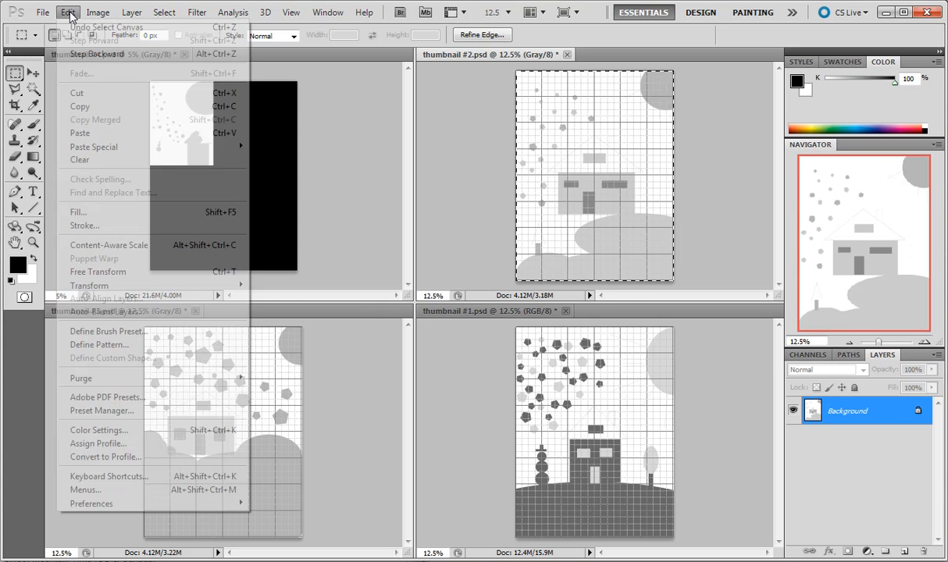
{"action": "left_click", "coordinate": [94, 106]}
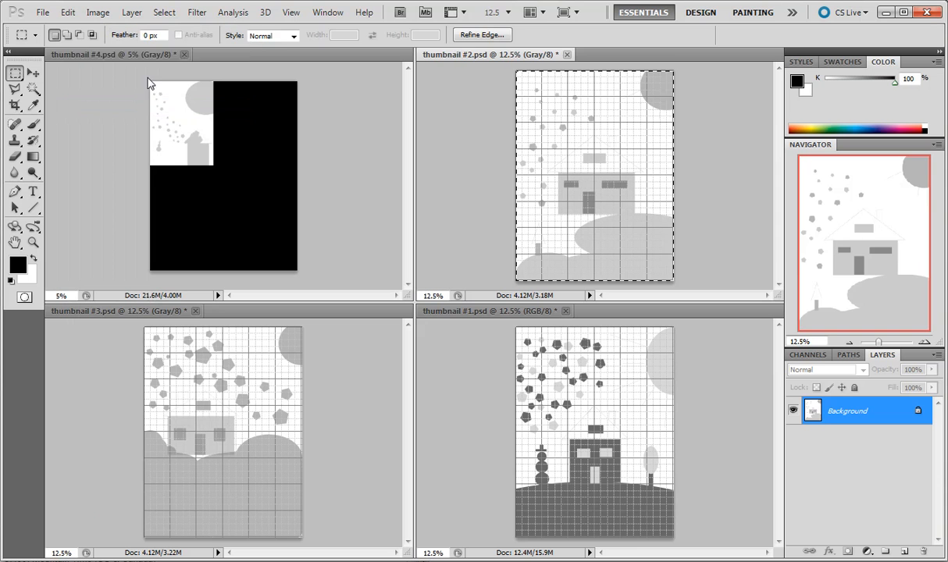
{"action": "left_click", "coordinate": [121, 56]}
{"action": "key", "text": "ctrl+v"}
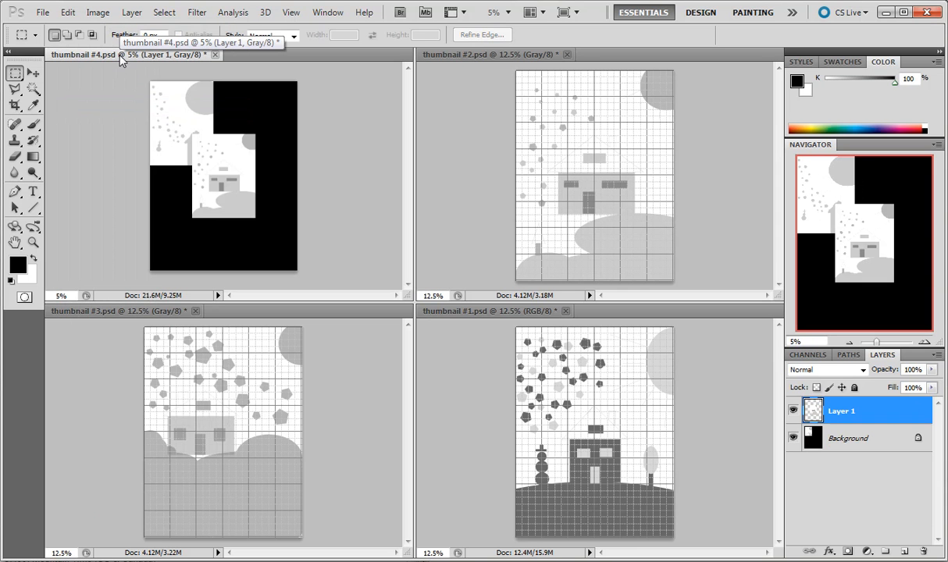
{"action": "key", "text": "v"}
{"action": "left_click_drag", "start_coordinate": [233, 187], "coordinate": [273, 142]}
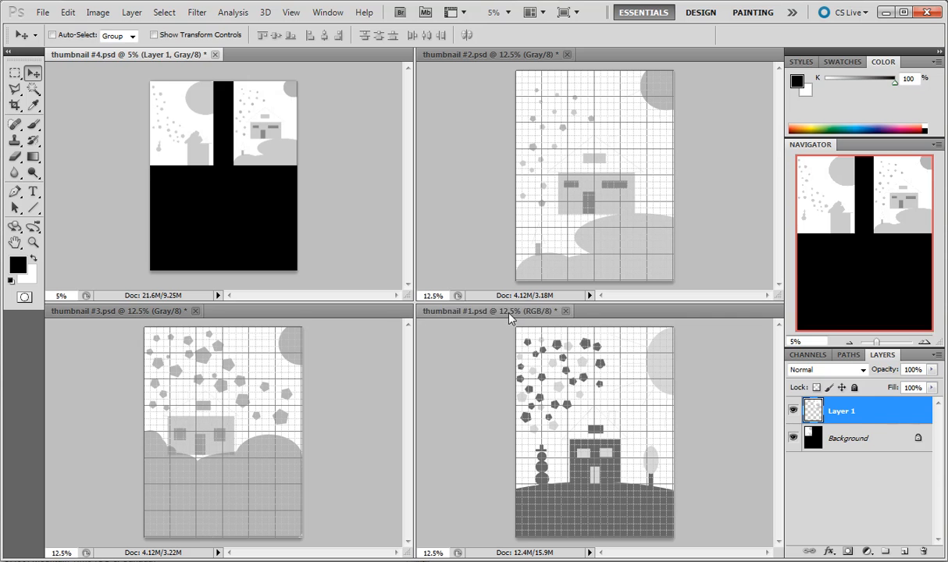
Copy the entire thumbnail #1 artwork into the thumbnail #4 document and place it in the canvas's lower-right corner.
{"action": "left_click", "coordinate": [488, 310]}
{"action": "key", "text": "ctrl+a"}
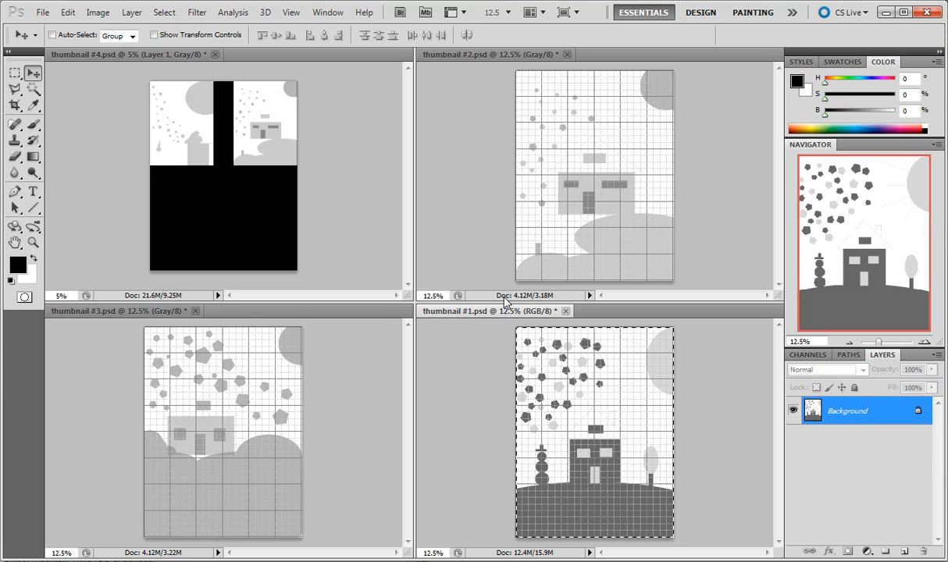
{"action": "left_click", "coordinate": [68, 13]}
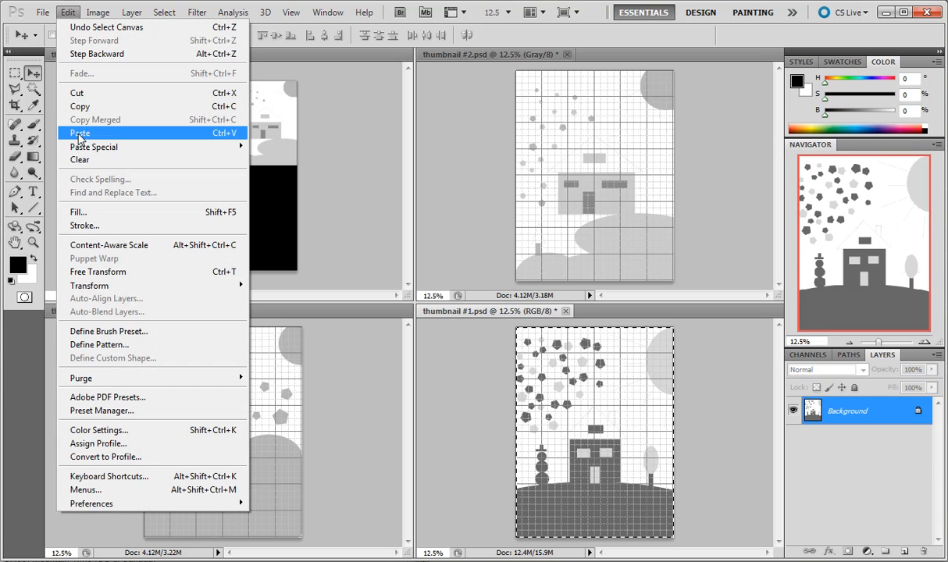
{"action": "left_click", "coordinate": [195, 102]}
{"action": "left_click", "coordinate": [173, 49]}
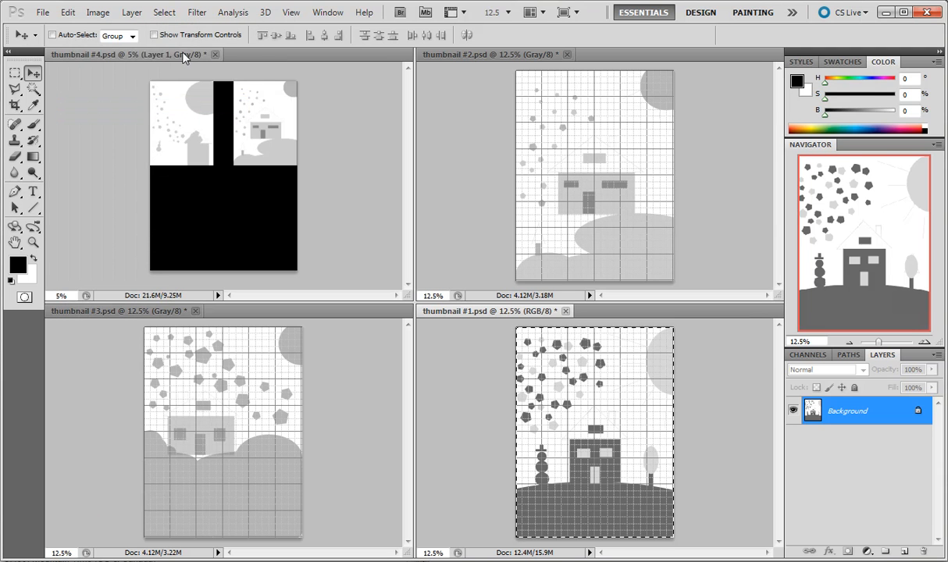
{"action": "key", "text": "ctrl+v"}
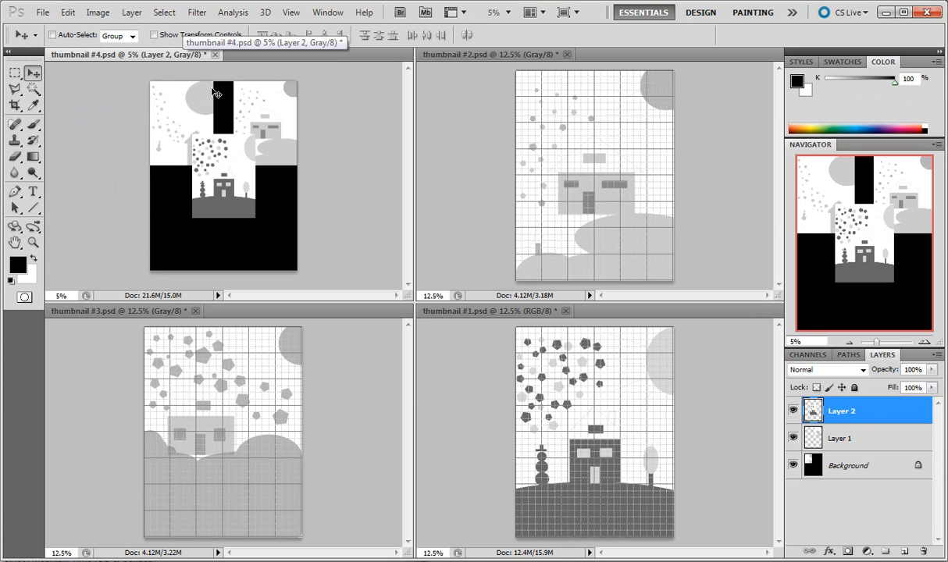
{"action": "left_click_drag", "start_coordinate": [224, 169], "coordinate": [264, 217]}
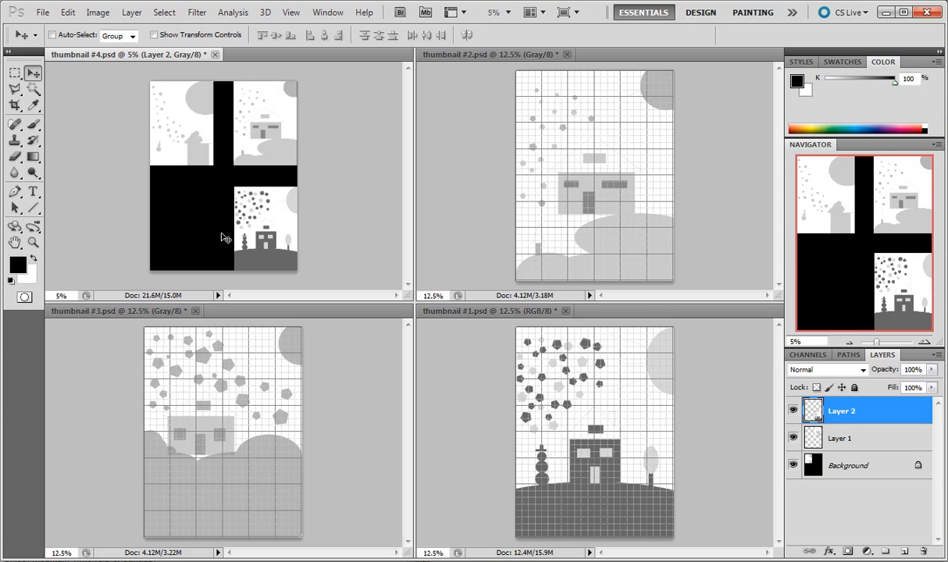
Paste another copy of the thumbnail #1 artwork into the thumbnail #4 document and place it in the canvas's lower-left corner.
{"action": "left_click", "coordinate": [159, 312]}
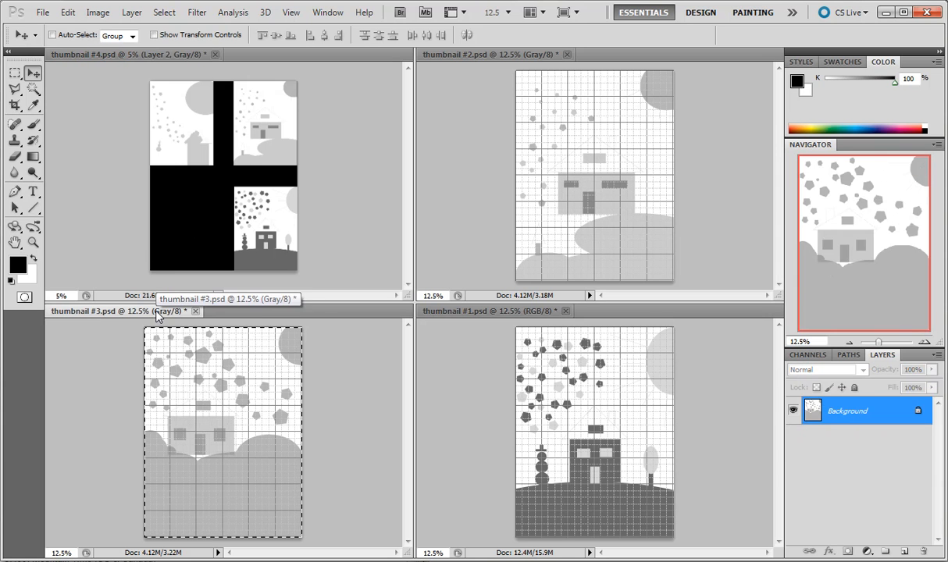
{"action": "left_click", "coordinate": [122, 53]}
{"action": "key", "text": "ctrl+v"}
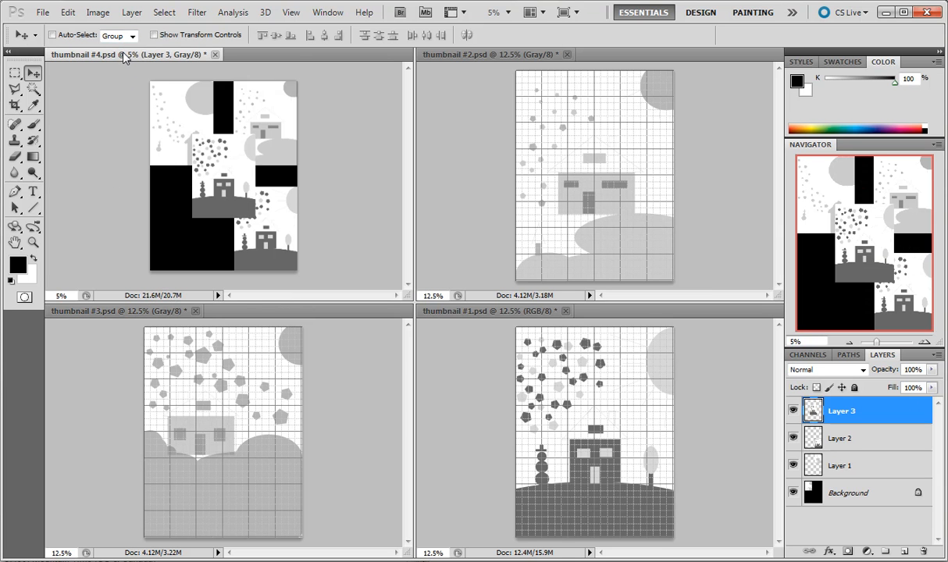
{"action": "left_click_drag", "start_coordinate": [218, 171], "coordinate": [186, 229]}
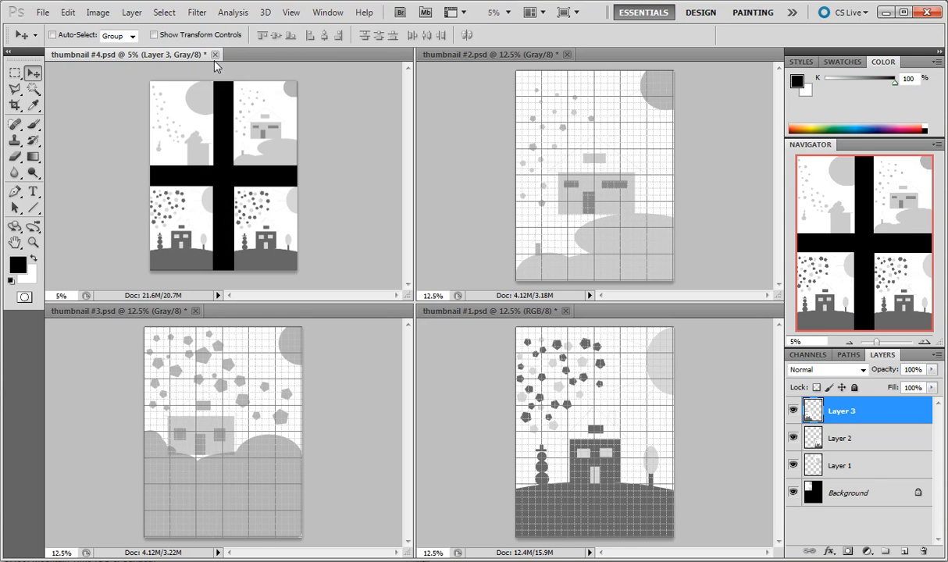
Consolidate the four tiled documents into a single view and fit thumbnail #4 on screen.
{"action": "left_click", "coordinate": [531, 12]}
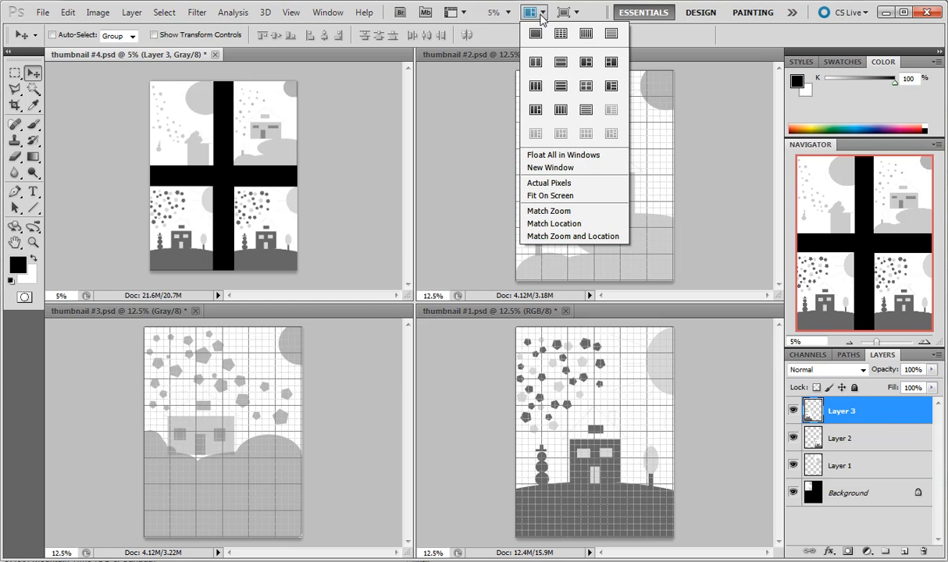
{"action": "left_click", "coordinate": [535, 31]}
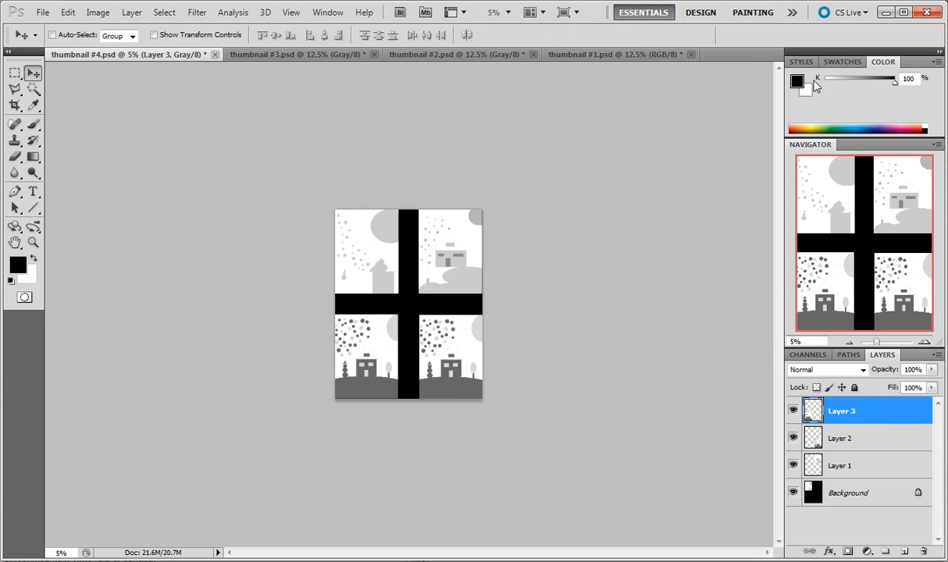
{"action": "key", "text": "ctrl+0"}
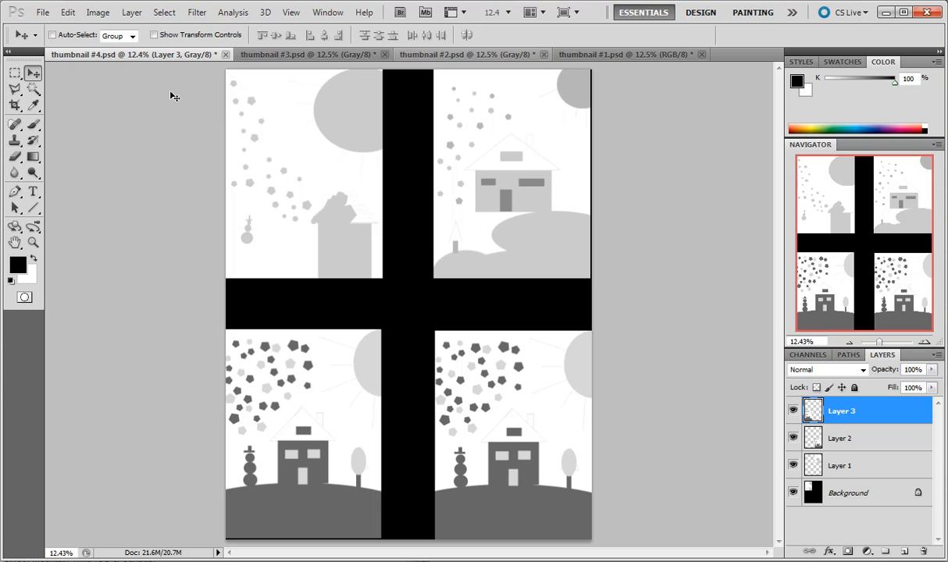
Enlarge thumbnail #4's canvas to 16 by 20 inches, anchored at the center, to add a black border around the four sketches.
{"action": "left_click", "coordinate": [97, 13]}
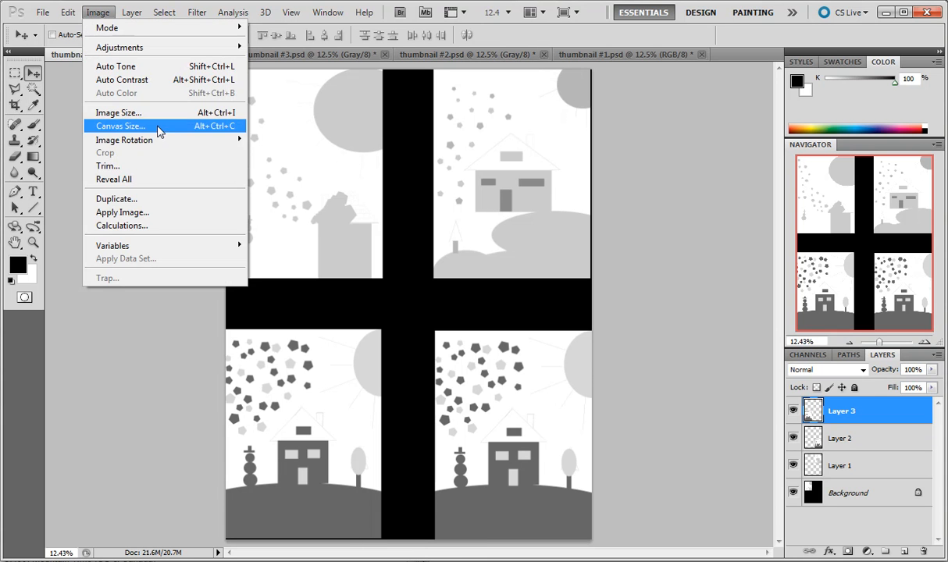
{"action": "left_click", "coordinate": [153, 126]}
{"action": "double_click", "coordinate": [531, 214]}
{"action": "type", "text": "12"}
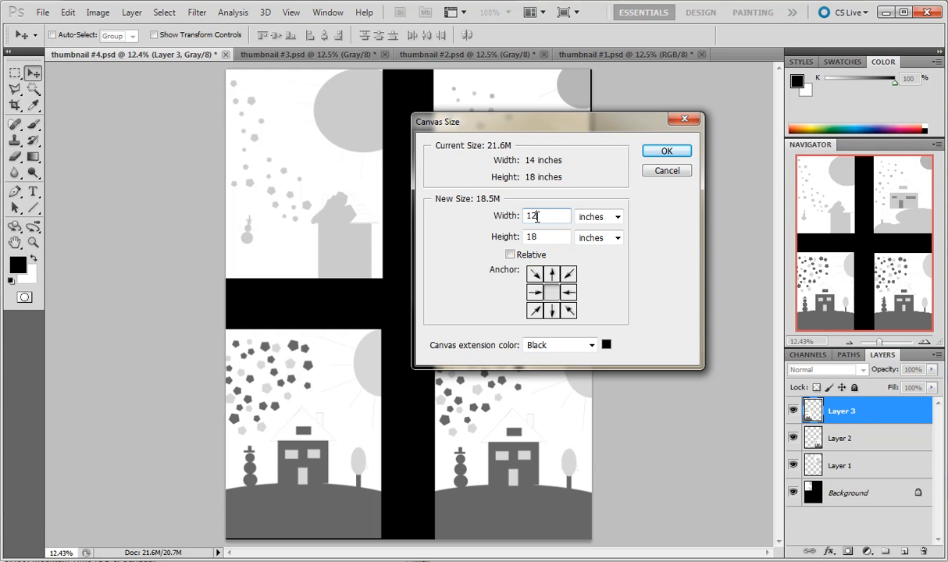
{"action": "type", "text": "6"}
{"action": "key", "text": "Tab"}
{"action": "type", "text": "20"}
{"action": "left_click", "coordinate": [659, 157]}
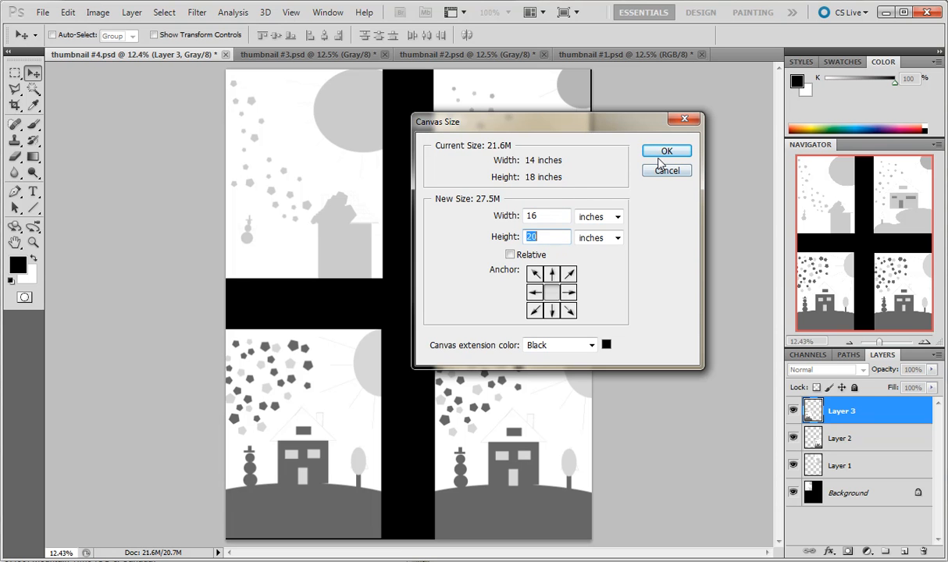
{"action": "left_click", "coordinate": [659, 159]}
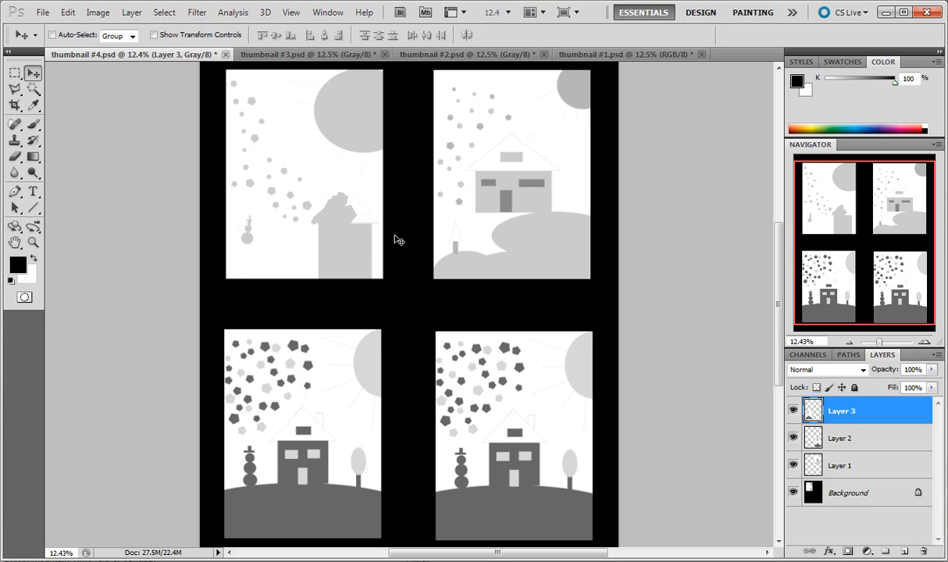
{"action": "scroll", "coordinate": [397, 240], "scroll_direction": "down", "scroll_amount": 1}
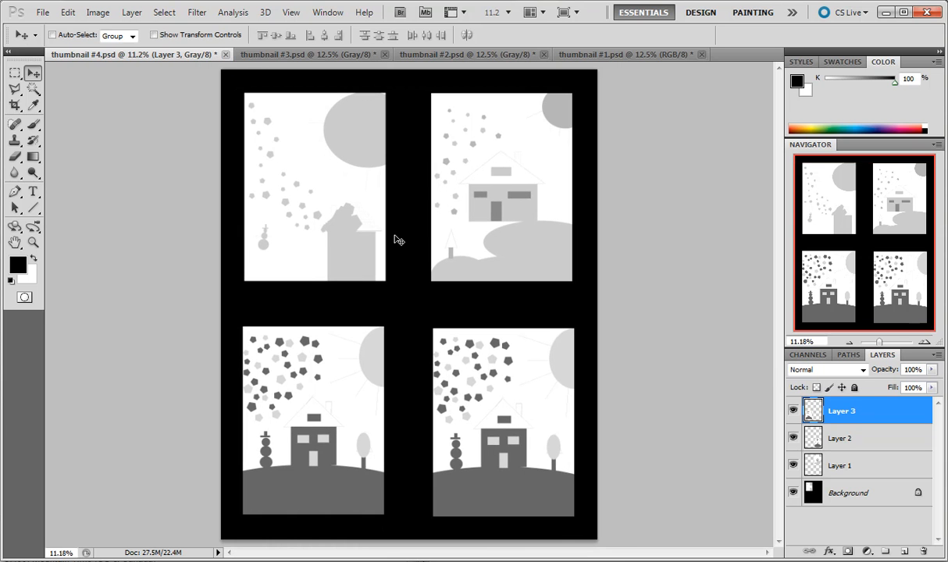